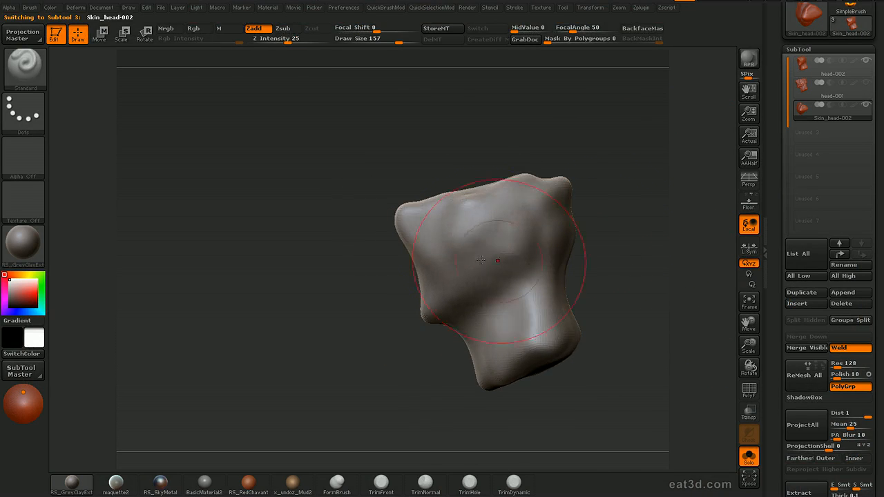
Step: Reshape the Skin_head-002 shell with the Move brush to fit the head beneath it, and subdivide the mesh
{"action": "key", "text": "shift"}
{"action": "left_click_drag", "start_coordinate": [642, 181], "coordinate": [661, 154]}
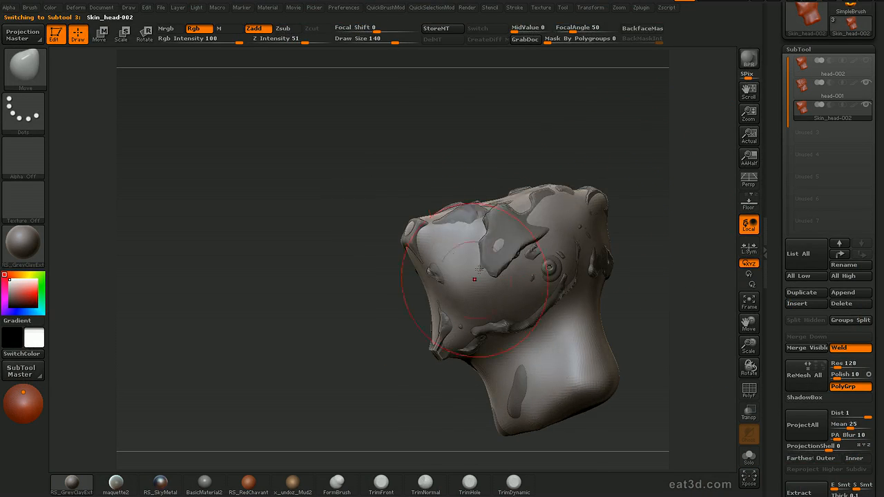
{"action": "mouse_move", "coordinate": [553, 169]}
{"action": "left_mouse_down"}
{"action": "mouse_move", "coordinate": [525, 223]}
{"action": "mouse_move", "coordinate": [592, 247]}
{"action": "mouse_move", "coordinate": [577, 250]}
{"action": "mouse_move", "coordinate": [543, 231]}
{"action": "left_mouse_up"}
{"action": "key", "text": "s"}
{"action": "left_click_drag", "start_coordinate": [608, 173], "coordinate": [643, 152]}
{"action": "mouse_move", "coordinate": [642, 89]}
{"action": "left_mouse_down", "text": "ctrl"}
{"action": "mouse_move", "coordinate": [521, 390]}
{"action": "mouse_move", "coordinate": [483, 445]}
{"action": "left_mouse_up", "text": "ctrl"}
{"action": "key", "text": "ctrl+shift+r"}
{"action": "mouse_move", "coordinate": [608, 155]}
{"action": "left_mouse_down", "text": "ctrl"}
{"action": "mouse_move", "coordinate": [634, 199]}
{"action": "mouse_move", "coordinate": [630, 168]}
{"action": "mouse_move", "coordinate": [647, 162]}
{"action": "mouse_move", "coordinate": [640, 150]}
{"action": "left_mouse_up", "text": "ctrl"}
{"action": "key", "text": "ctrl+d"}
Step: Turn on transparency and paint a stepped panel-shaped mask across the upper side of the Skin_head-002 head
{"action": "left_click", "coordinate": [749, 413]}
{"action": "left_click_drag", "start_coordinate": [512, 249], "coordinate": [529, 250], "text": "ctrl"}
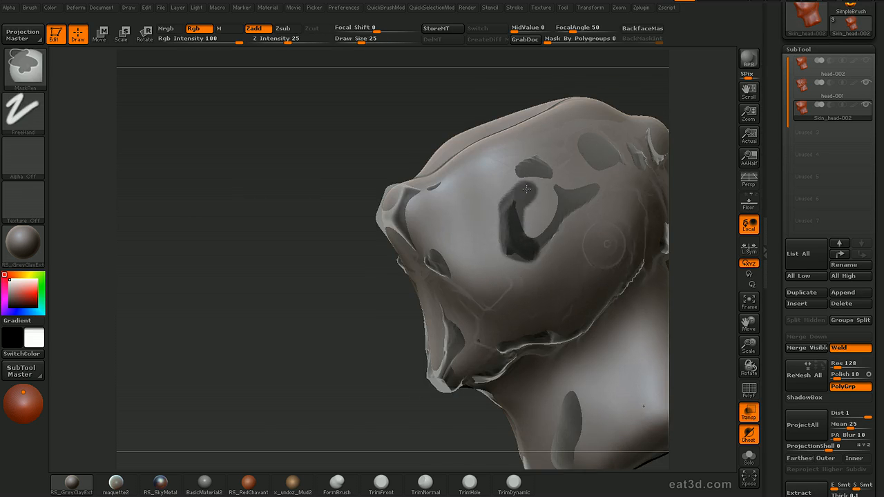
{"action": "left_click_drag", "start_coordinate": [552, 171], "coordinate": [573, 160], "text": "ctrl"}
{"action": "mouse_move", "coordinate": [686, 170]}
{"action": "left_mouse_down"}
{"action": "mouse_move", "coordinate": [665, 196]}
{"action": "mouse_move", "coordinate": [669, 181]}
{"action": "left_mouse_up"}
{"action": "left_click_drag", "start_coordinate": [511, 205], "coordinate": [541, 189], "text": "ctrl"}
{"action": "left_click_drag", "start_coordinate": [677, 191], "coordinate": [681, 166]}
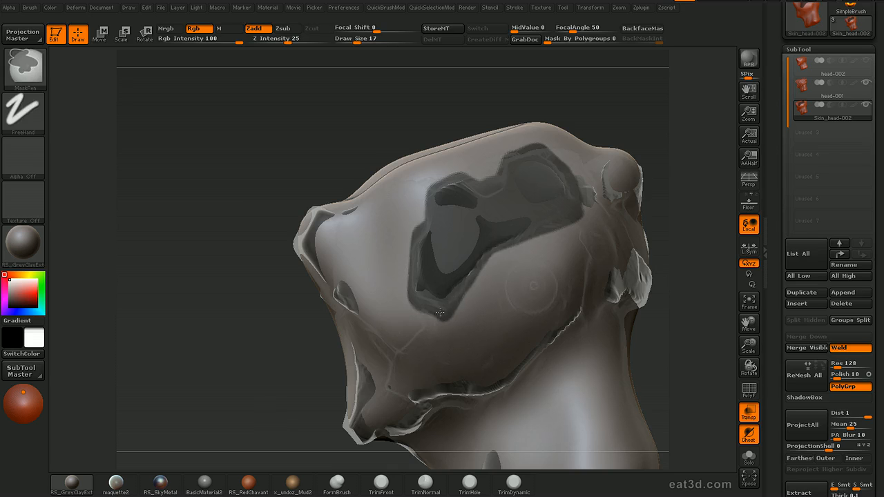
Step: Extract the masked area on the upper side of the head as a separate subtool
{"action": "mouse_move", "coordinate": [655, 295]}
{"action": "left_mouse_down"}
{"action": "mouse_move", "coordinate": [669, 287]}
{"action": "mouse_move", "coordinate": [734, 301]}
{"action": "left_mouse_up"}
{"action": "left_click_drag", "start_coordinate": [767, 371], "coordinate": [767, 275]}
{"action": "left_click", "coordinate": [802, 397]}
{"action": "left_click_drag", "start_coordinate": [784, 30], "coordinate": [784, 168]}
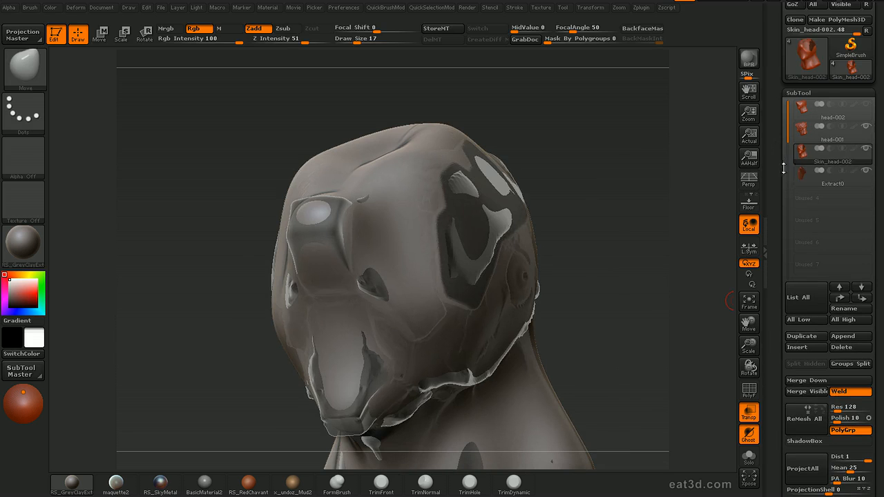
Step: Select the extracted side panel and add edge loops around its polygroups with GroupsLoops at Polish 5
{"action": "left_click", "coordinate": [815, 174]}
{"action": "key", "text": "ctrl"}
{"action": "key", "text": "ctrl+t"}
{"action": "mouse_move", "coordinate": [620, 259]}
{"action": "left_mouse_down"}
{"action": "mouse_move", "coordinate": [636, 278]}
{"action": "mouse_move", "coordinate": [615, 266]}
{"action": "left_mouse_up"}
{"action": "key", "text": "d"}
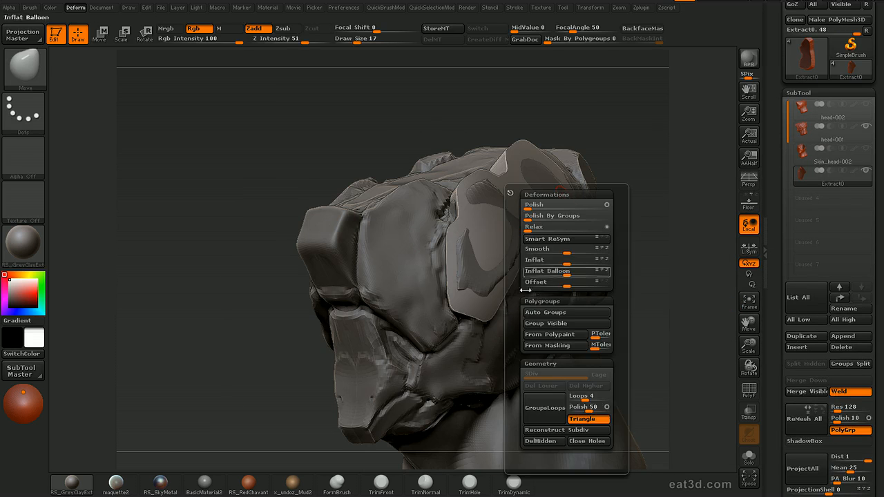
{"action": "left_click", "coordinate": [590, 405]}
{"action": "type", "text": "5"}
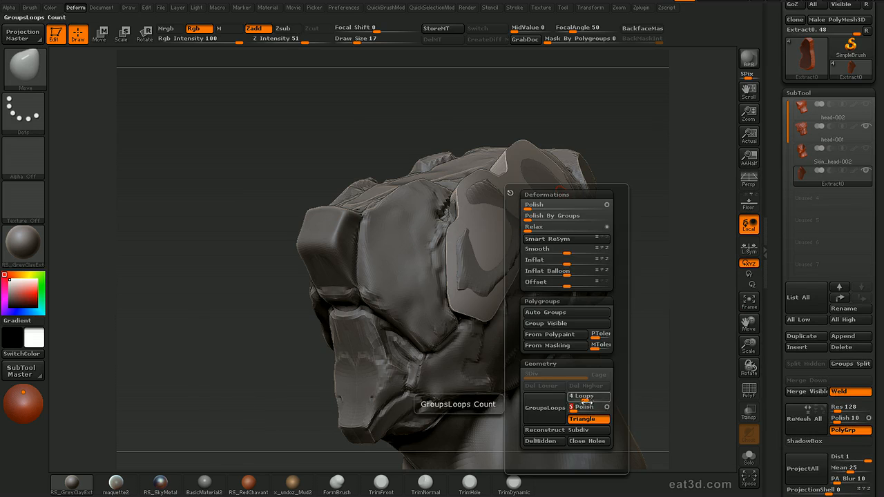
{"action": "left_click", "coordinate": [595, 400]}
{"action": "left_click", "coordinate": [547, 409]}
{"action": "left_click_drag", "start_coordinate": [674, 268], "coordinate": [681, 213]}
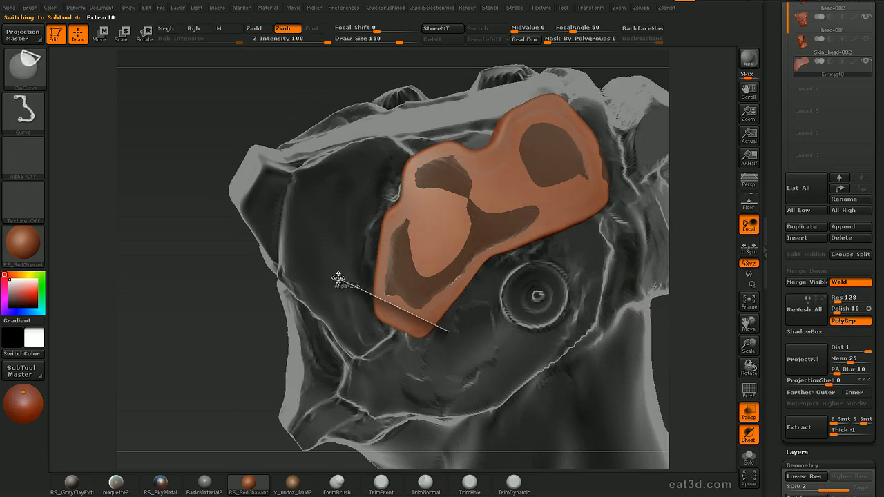
Step: Trim the lower and front edges of the Extract0 panel into straight lines with ClipCurve
{"action": "key", "text": "ctrl+shift"}
{"action": "mouse_move", "coordinate": [632, 185]}
{"action": "left_mouse_down", "text": "ctrl+shift"}
{"action": "mouse_move", "coordinate": [490, 248]}
{"action": "mouse_move", "coordinate": [416, 343]}
{"action": "left_mouse_up", "text": "ctrl+shift"}
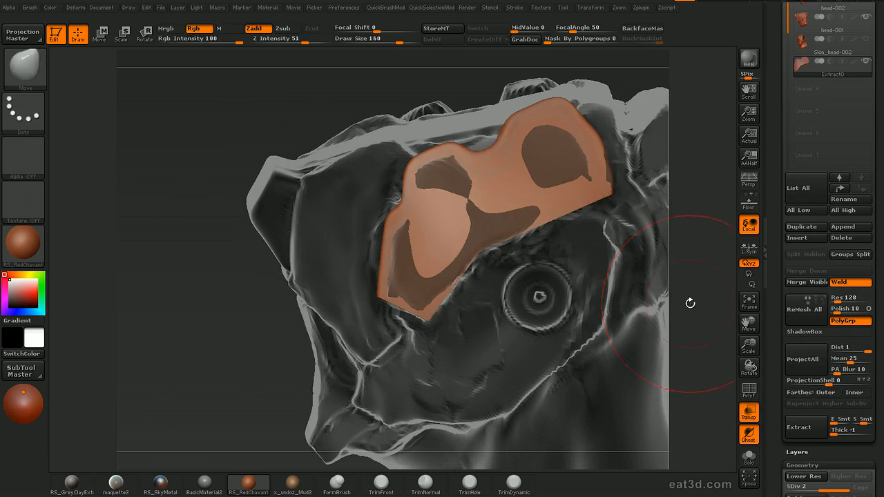
{"action": "left_click_drag", "start_coordinate": [690, 302], "coordinate": [701, 308]}
{"action": "left_click_drag", "start_coordinate": [401, 342], "coordinate": [406, 199], "text": "ctrl+shift"}
{"action": "left_click_drag", "start_coordinate": [690, 308], "coordinate": [699, 312]}
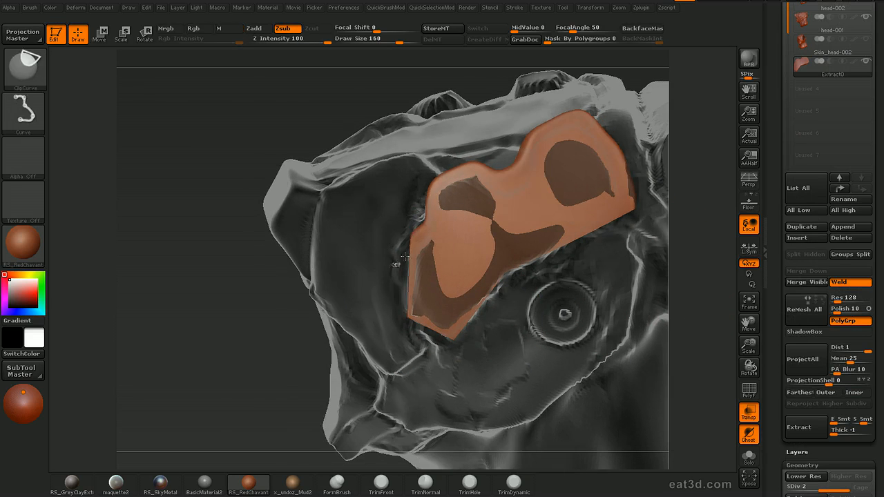
{"action": "left_click_drag", "start_coordinate": [436, 160], "coordinate": [436, 161], "text": "ctrl+shift"}
{"action": "left_click_drag", "start_coordinate": [690, 308], "coordinate": [700, 312]}
Step: Clip the upper and rear edges of the Extract0 panel into angular contours with ClipCurve
{"action": "mouse_move", "coordinate": [416, 200]}
{"action": "left_mouse_down", "text": "ctrl+shift"}
{"action": "mouse_move", "coordinate": [481, 151]}
{"action": "mouse_move", "coordinate": [504, 194]}
{"action": "mouse_move", "coordinate": [538, 99]}
{"action": "left_mouse_up", "text": "ctrl+shift"}
{"action": "left_click_drag", "start_coordinate": [693, 147], "coordinate": [706, 145]}
{"action": "left_click_drag", "start_coordinate": [524, 145], "coordinate": [622, 102], "text": "ctrl+shift"}
{"action": "left_click_drag", "start_coordinate": [716, 201], "coordinate": [712, 205]}
{"action": "left_click_drag", "start_coordinate": [567, 102], "coordinate": [635, 163], "text": "ctrl+shift"}
{"action": "left_click_drag", "start_coordinate": [692, 200], "coordinate": [708, 205]}
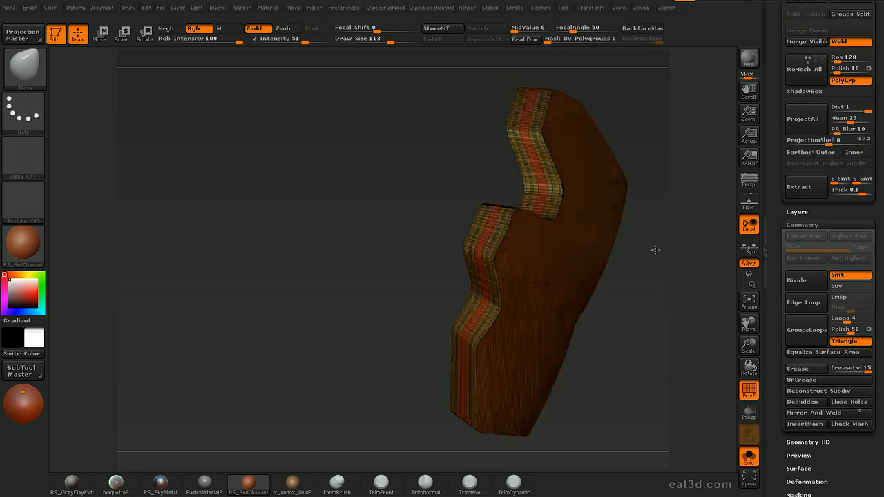
Step: Set GroupsLoops Polish to 6 and insert edge loops around the polygroups of the isolated side panel
{"action": "left_click_drag", "start_coordinate": [655, 249], "coordinate": [684, 229]}
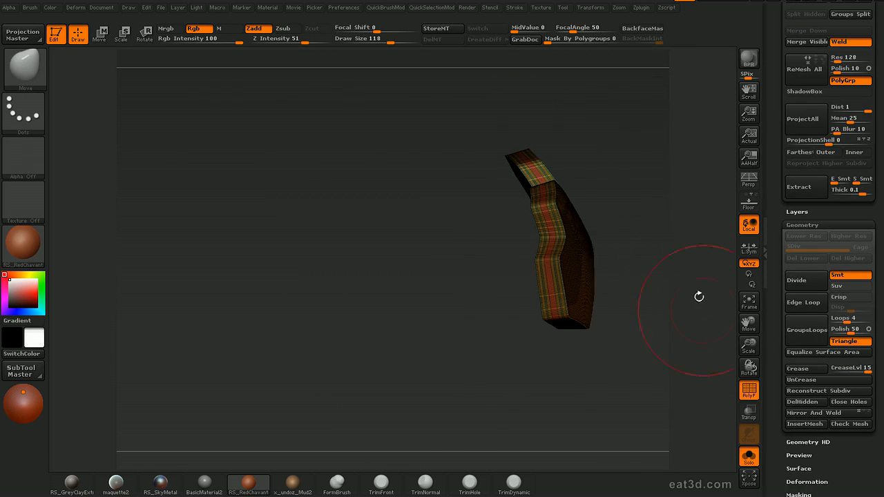
{"action": "key", "text": "d"}
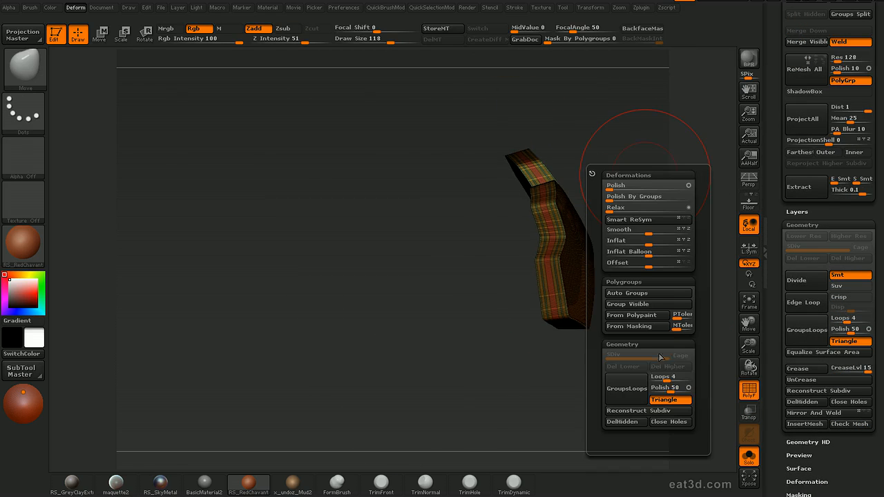
{"action": "left_click_drag", "start_coordinate": [660, 388], "coordinate": [650, 391]}
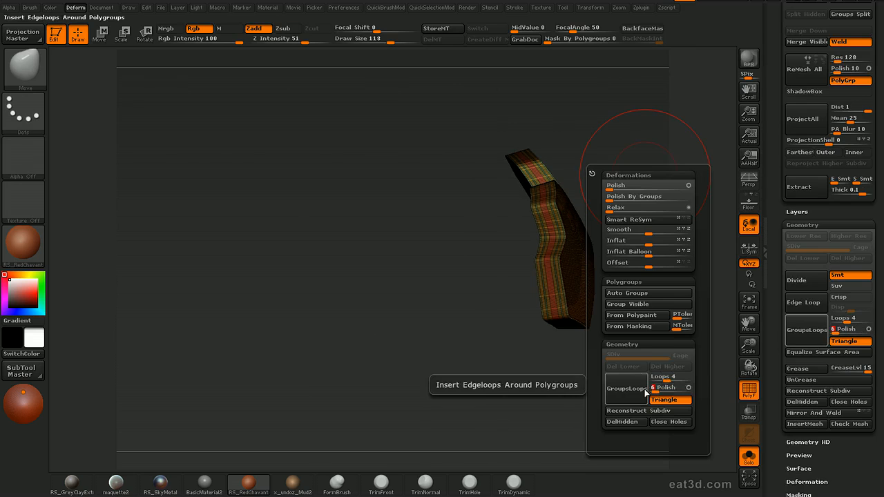
{"action": "left_click", "coordinate": [627, 391]}
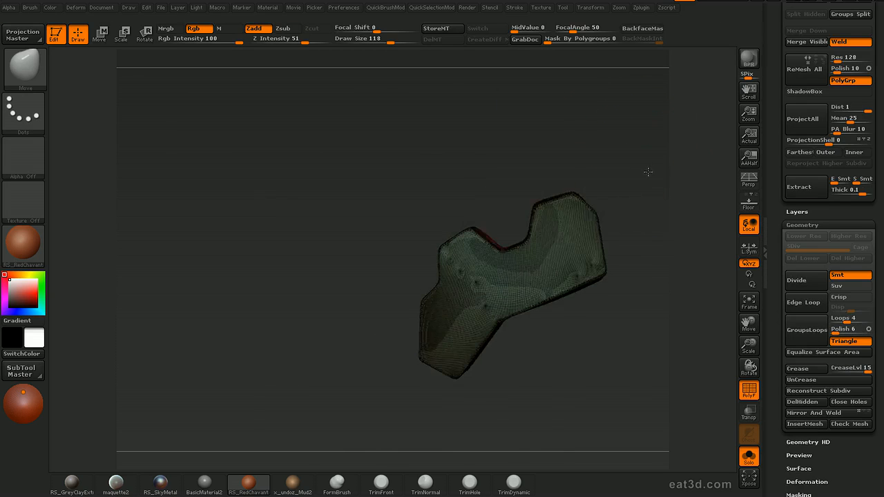
{"action": "left_click_drag", "start_coordinate": [661, 151], "coordinate": [677, 203]}
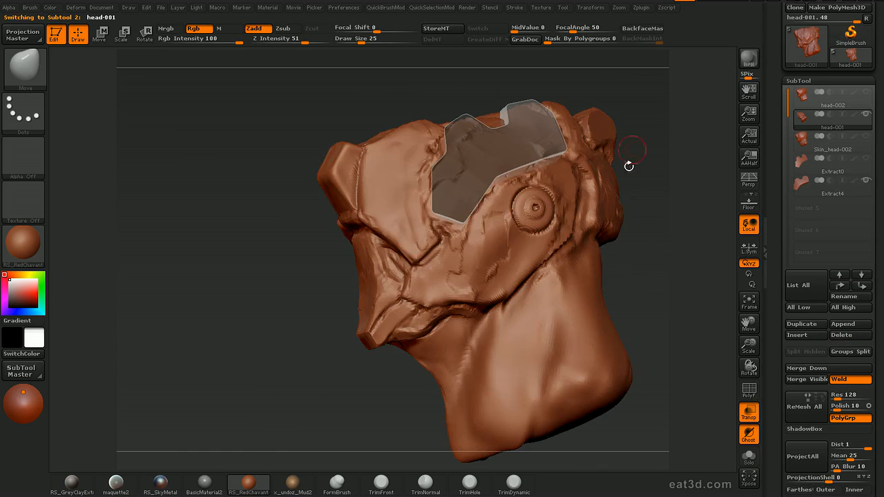
Step: Leave a side-view snapshot of the head-001 sculpt on the canvas as a reference, and reselect Skin_head-002
{"action": "left_click_drag", "start_coordinate": [681, 302], "coordinate": [459, 252], "text": "alt"}
{"action": "key", "text": "shift+s"}
{"action": "left_click_drag", "start_coordinate": [370, 197], "coordinate": [641, 287], "text": "alt"}
{"action": "left_click_drag", "start_coordinate": [601, 260], "coordinate": [651, 267], "text": "alt"}
{"action": "left_click", "coordinate": [803, 142]}
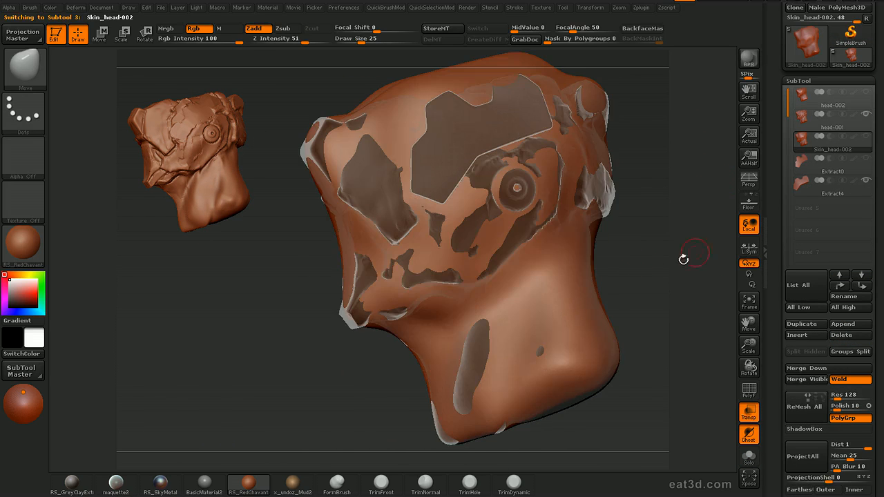
Step: Paint a mask outline on Skin_head-002 along the jawline and up the front of the cheek
{"action": "key", "text": "ctrl"}
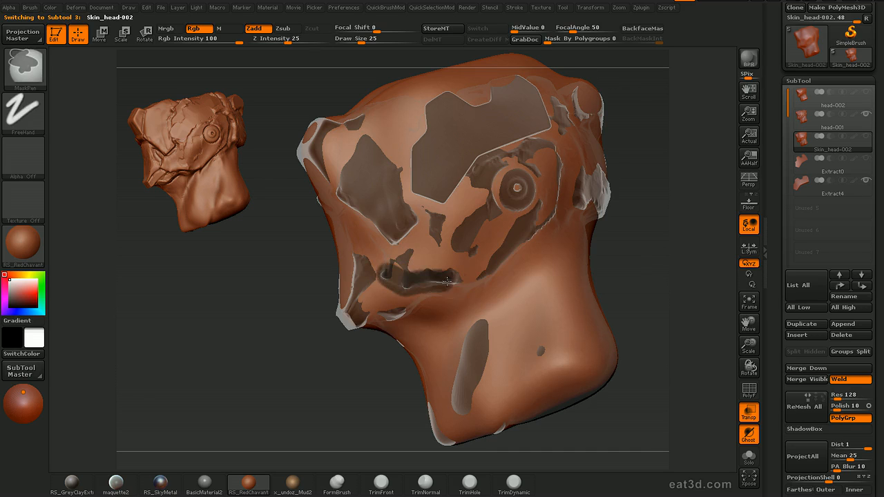
{"action": "mouse_move", "coordinate": [417, 280]}
{"action": "left_mouse_down", "text": "ctrl"}
{"action": "mouse_move", "coordinate": [484, 264]}
{"action": "mouse_move", "coordinate": [519, 231]}
{"action": "left_mouse_up", "text": "ctrl"}
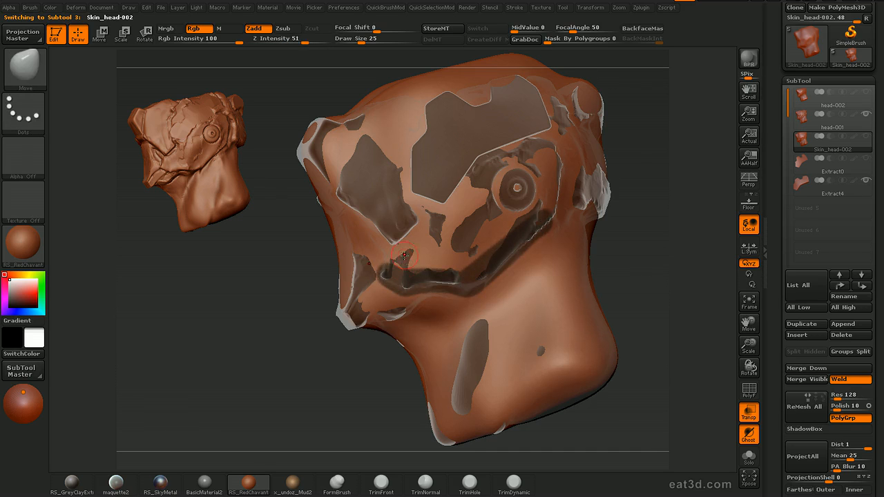
{"action": "key", "text": "ctrl"}
{"action": "right_click_drag", "start_coordinate": [387, 274], "coordinate": [404, 272]}
{"action": "key", "text": "["}
{"action": "right_click_drag", "start_coordinate": [592, 172], "coordinate": [410, 231]}
{"action": "key", "text": "ctrl"}
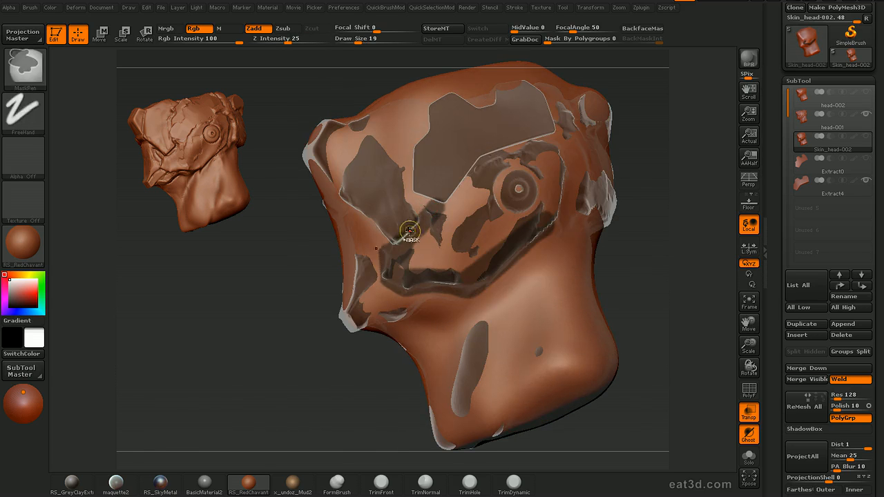
Step: Add a second canvas snapshot of head-001 seen from the opposite side, and reselect Skin_head-002
{"action": "key", "text": "f"}
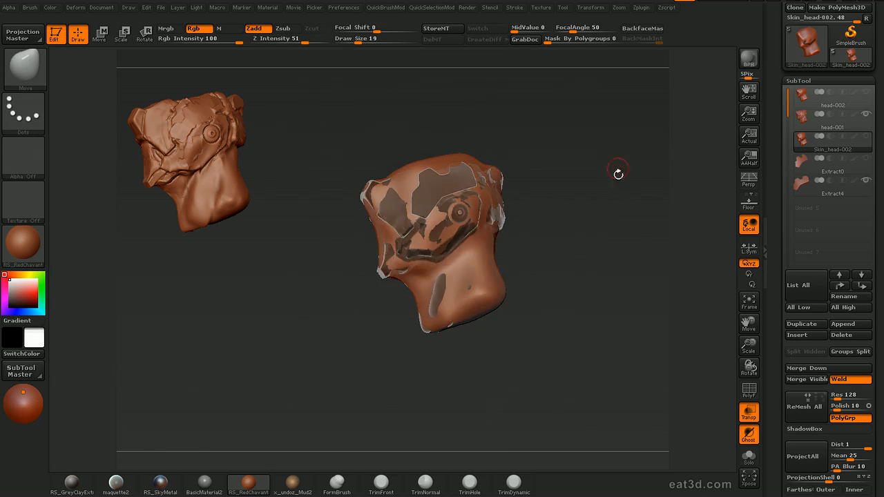
{"action": "left_click", "coordinate": [801, 121]}
{"action": "left_click_drag", "start_coordinate": [553, 213], "coordinate": [658, 214]}
{"action": "left_click_drag", "start_coordinate": [622, 235], "coordinate": [455, 309], "text": "alt"}
{"action": "key", "text": "shift+s"}
{"action": "left_click_drag", "start_coordinate": [528, 288], "coordinate": [718, 224], "text": "alt"}
{"action": "left_click_drag", "start_coordinate": [677, 242], "coordinate": [528, 262]}
{"action": "left_click_drag", "start_coordinate": [592, 242], "coordinate": [617, 321], "text": "alt"}
{"action": "left_click_drag", "start_coordinate": [645, 266], "coordinate": [674, 266]}
{"action": "left_click", "coordinate": [802, 146]}
Step: Complete the cheek panel mask on Skin_head-002, closing the outline around the round ear disc and filling it
{"action": "mouse_move", "coordinate": [614, 231]}
{"action": "left_mouse_down"}
{"action": "mouse_move", "coordinate": [671, 211]}
{"action": "mouse_move", "coordinate": [688, 218]}
{"action": "left_mouse_up"}
{"action": "left_click_drag", "start_coordinate": [649, 149], "coordinate": [576, 164]}
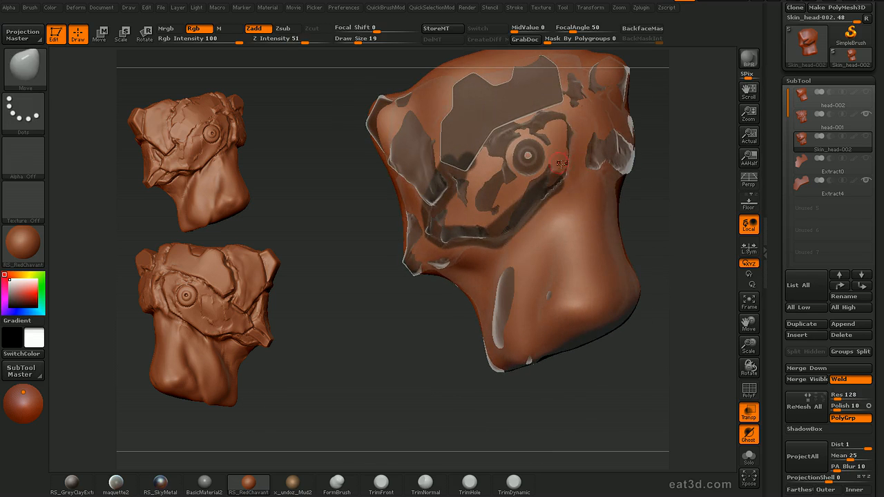
{"action": "key", "text": "ctrl"}
{"action": "key", "text": "ctrl"}
{"action": "mouse_move", "coordinate": [656, 142]}
{"action": "left_mouse_down"}
{"action": "mouse_move", "coordinate": [567, 180]}
{"action": "mouse_move", "coordinate": [570, 163]}
{"action": "left_mouse_up"}
{"action": "left_click_drag", "start_coordinate": [699, 144], "coordinate": [571, 165]}
{"action": "left_click_drag", "start_coordinate": [681, 185], "coordinate": [733, 193]}
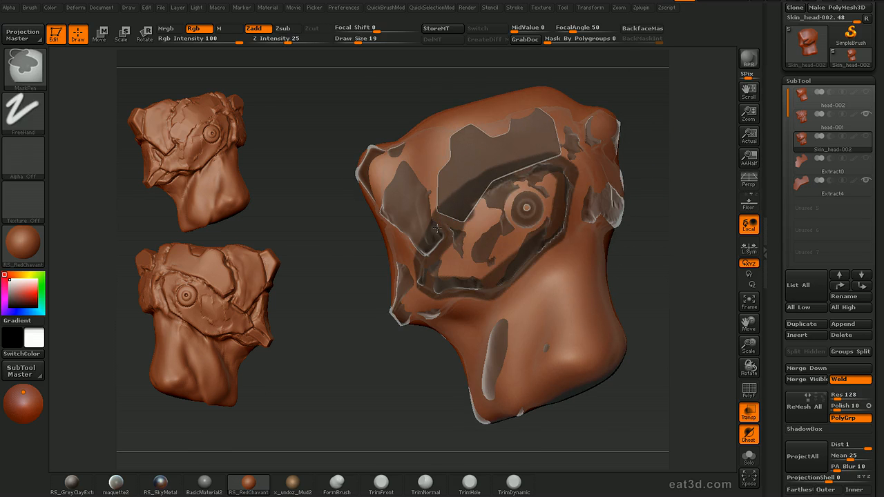
{"action": "mouse_move", "coordinate": [453, 267]}
{"action": "left_mouse_down", "text": "ctrl"}
{"action": "mouse_move", "coordinate": [544, 181]}
{"action": "mouse_move", "coordinate": [476, 268]}
{"action": "left_mouse_up", "text": "ctrl"}
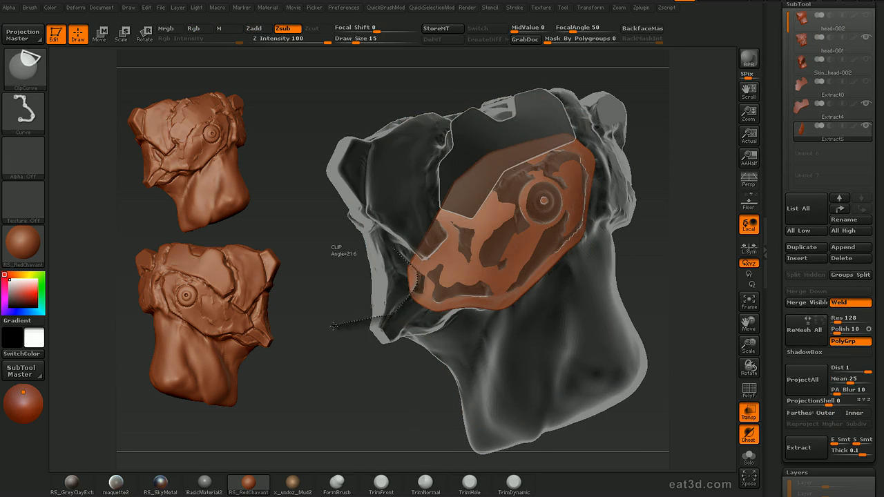
Step: Trim the front, bottom and lower rear edges of the Extract5 cheek panel with ClipCurve
{"action": "left_click_drag", "start_coordinate": [335, 326], "coordinate": [334, 326], "text": "ctrl+shift"}
{"action": "left_click_drag", "start_coordinate": [415, 389], "coordinate": [418, 371]}
{"action": "left_click_drag", "start_coordinate": [458, 316], "coordinate": [399, 285], "text": "ctrl+shift"}
{"action": "left_click_drag", "start_coordinate": [660, 273], "coordinate": [482, 298]}
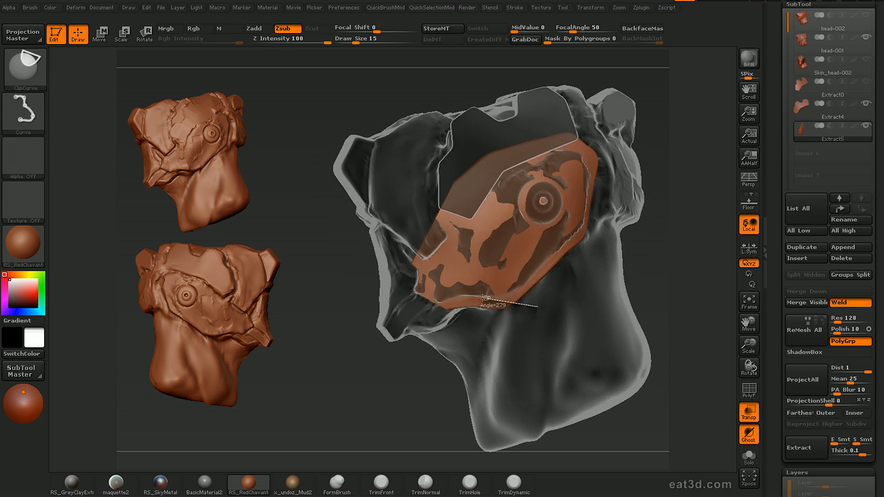
{"action": "left_click_drag", "start_coordinate": [407, 312], "coordinate": [406, 313], "text": "ctrl+shift"}
{"action": "mouse_move", "coordinate": [668, 257]}
{"action": "left_mouse_down"}
{"action": "mouse_move", "coordinate": [673, 265]}
{"action": "mouse_move", "coordinate": [632, 268]}
{"action": "mouse_move", "coordinate": [650, 270]}
{"action": "mouse_move", "coordinate": [622, 262]}
{"action": "left_mouse_up"}
{"action": "left_click_drag", "start_coordinate": [606, 211], "coordinate": [464, 337], "text": "ctrl+shift"}
{"action": "left_click_drag", "start_coordinate": [665, 200], "coordinate": [621, 239]}
Step: Clip the top edge and upper rear corner of the Extract5 cheek panel into straight segments
{"action": "left_click_drag", "start_coordinate": [398, 266], "coordinate": [474, 213], "text": "ctrl+shift"}
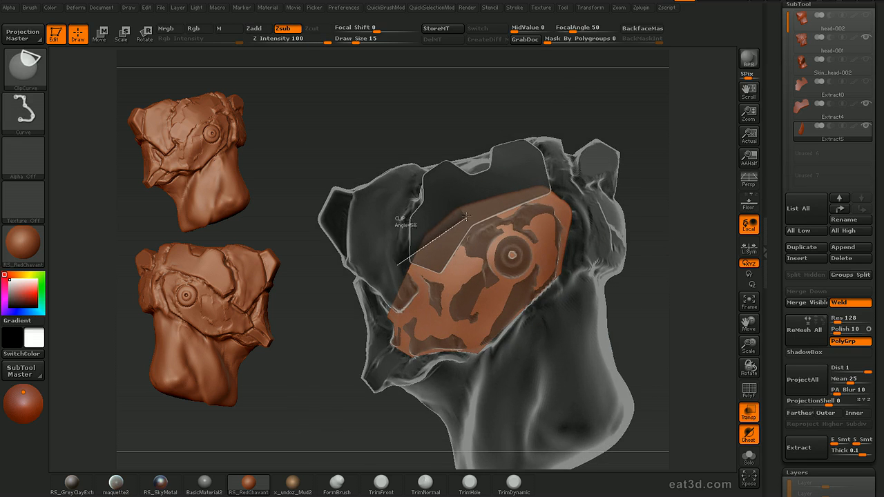
{"action": "left_click_drag", "start_coordinate": [469, 215], "coordinate": [576, 180], "text": "ctrl+shift"}
{"action": "left_click_drag", "start_coordinate": [665, 207], "coordinate": [668, 242]}
{"action": "left_click_drag", "start_coordinate": [668, 242], "coordinate": [637, 205], "text": "alt"}
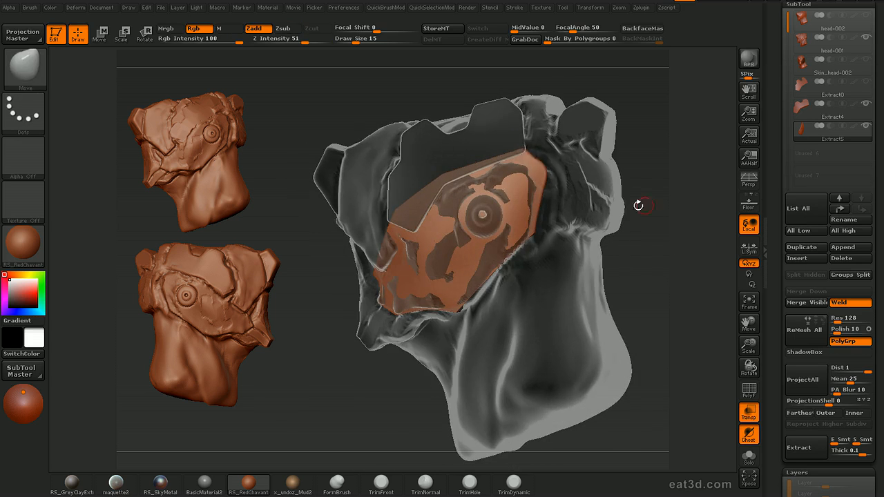
{"action": "left_click_drag", "start_coordinate": [511, 142], "coordinate": [534, 161], "text": "ctrl+shift"}
{"action": "left_click_drag", "start_coordinate": [576, 184], "coordinate": [577, 183], "text": "ctrl+shift"}
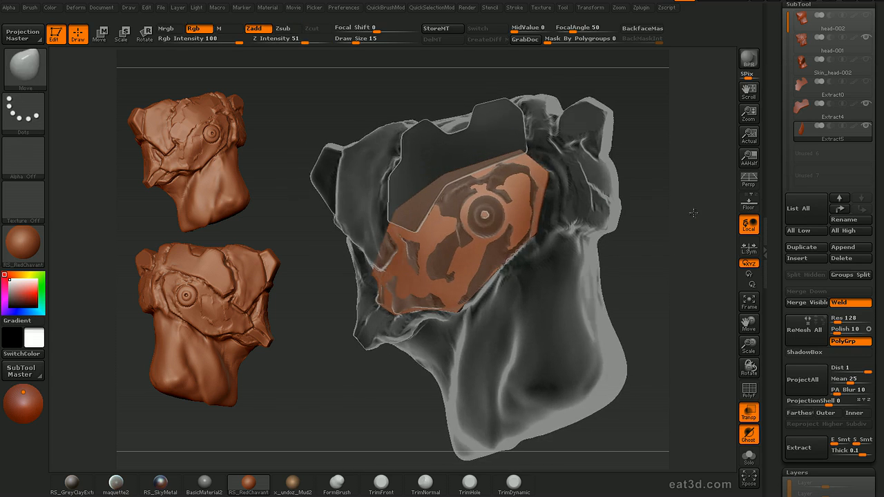
{"action": "left_click_drag", "start_coordinate": [544, 159], "coordinate": [522, 282], "text": "ctrl+shift"}
{"action": "left_click_drag", "start_coordinate": [637, 173], "coordinate": [648, 206]}
Step: Select the newly extracted cheek panel and inspect it in isolation
{"action": "left_click_drag", "start_coordinate": [749, 345], "coordinate": [750, 364]}
{"action": "left_click_drag", "start_coordinate": [782, 413], "coordinate": [782, 366]}
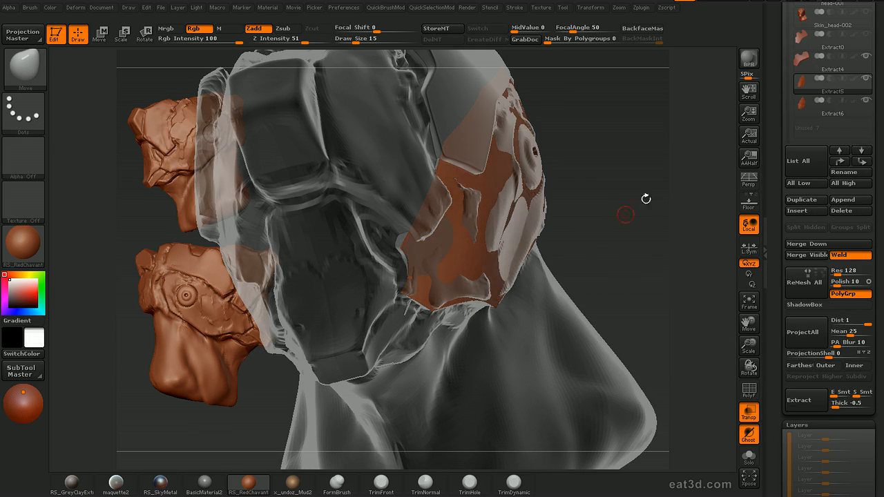
{"action": "left_click", "coordinate": [819, 106]}
{"action": "left_click_drag", "start_coordinate": [660, 234], "coordinate": [614, 238]}
{"action": "left_click_drag", "start_coordinate": [613, 238], "coordinate": [606, 238]}
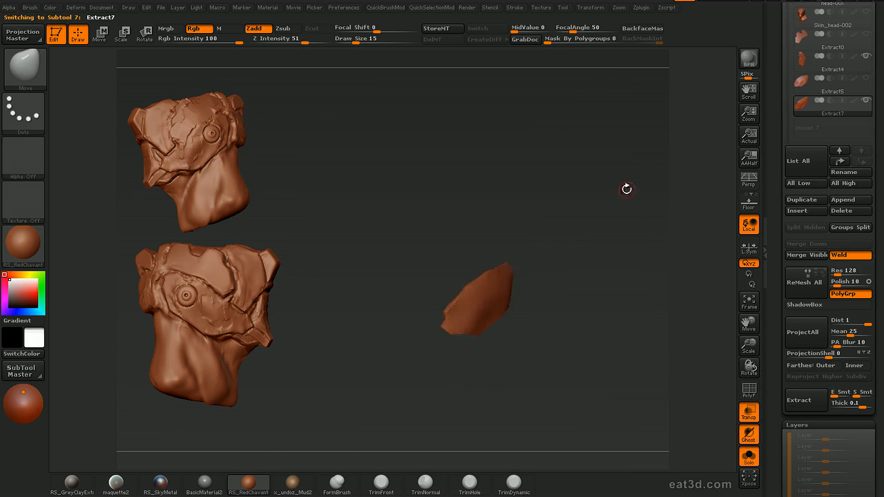
{"action": "mouse_move", "coordinate": [626, 189]}
{"action": "left_mouse_down"}
{"action": "mouse_move", "coordinate": [653, 292]}
{"action": "mouse_move", "coordinate": [628, 281]}
{"action": "mouse_move", "coordinate": [701, 367]}
{"action": "mouse_move", "coordinate": [615, 213]}
{"action": "mouse_move", "coordinate": [623, 174]}
{"action": "left_mouse_up"}
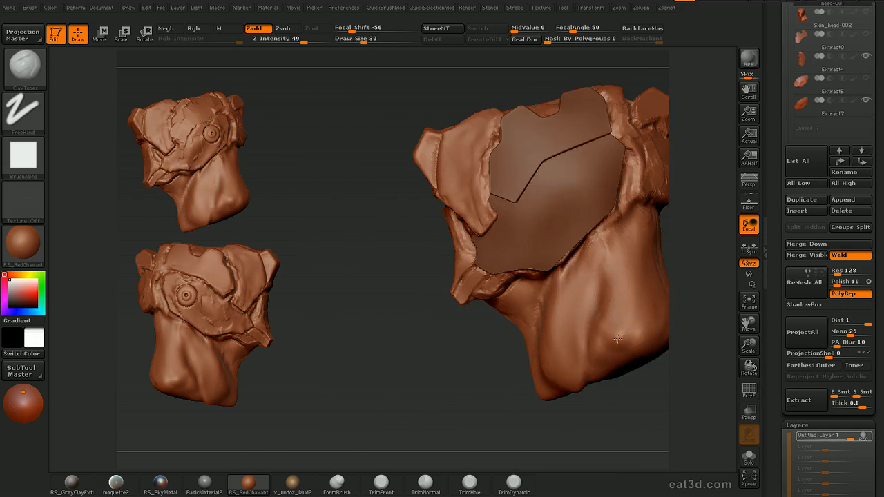
Step: Hide all of Skin_head-002 except the upper front part of the face using lasso selections
{"action": "mouse_move", "coordinate": [421, 361]}
{"action": "left_mouse_down"}
{"action": "mouse_move", "coordinate": [677, 253]}
{"action": "mouse_move", "coordinate": [415, 371]}
{"action": "left_mouse_up"}
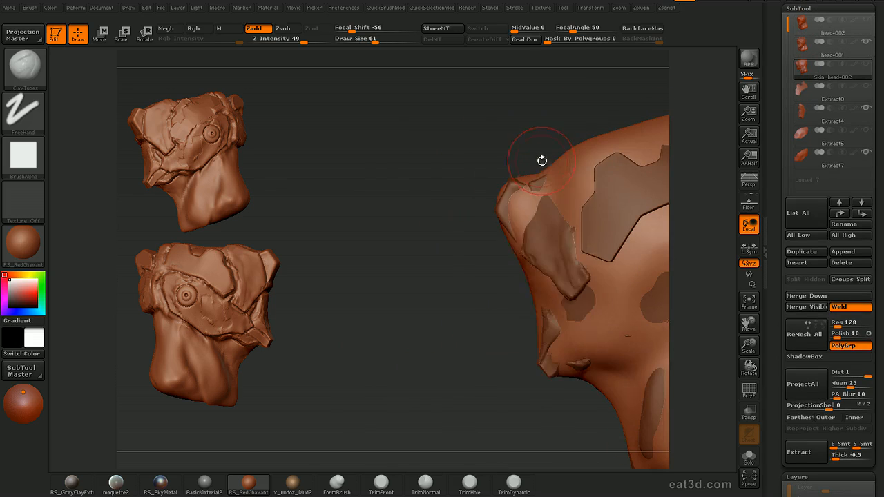
{"action": "key", "text": "2"}
{"action": "key", "text": "2"}
{"action": "left_click_drag", "start_coordinate": [515, 133], "coordinate": [453, 230], "text": "ctrl+shift"}
{"action": "left_click_drag", "start_coordinate": [453, 230], "coordinate": [441, 225]}
{"action": "left_click_drag", "start_coordinate": [514, 147], "coordinate": [544, 192], "text": "ctrl+shift"}
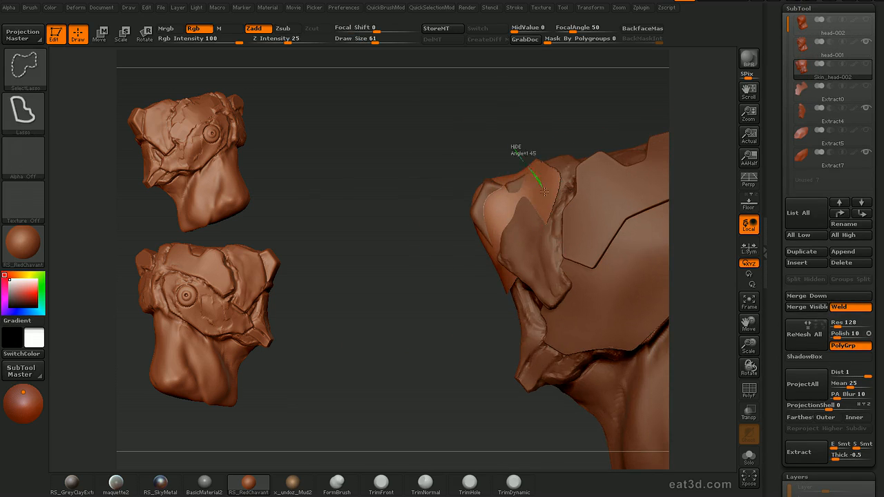
{"action": "left_click_drag", "start_coordinate": [539, 228], "coordinate": [382, 142], "text": "ctrl+shift"}
Step: Convert the visible upper front part of Skin_head-002 into its own PolyMesh3D and subdivide the new piece
{"action": "mouse_move", "coordinate": [422, 345]}
{"action": "left_mouse_down"}
{"action": "mouse_move", "coordinate": [661, 328]}
{"action": "mouse_move", "coordinate": [615, 298]}
{"action": "mouse_move", "coordinate": [626, 320]}
{"action": "left_mouse_up"}
{"action": "left_click_drag", "start_coordinate": [529, 397], "coordinate": [708, 276]}
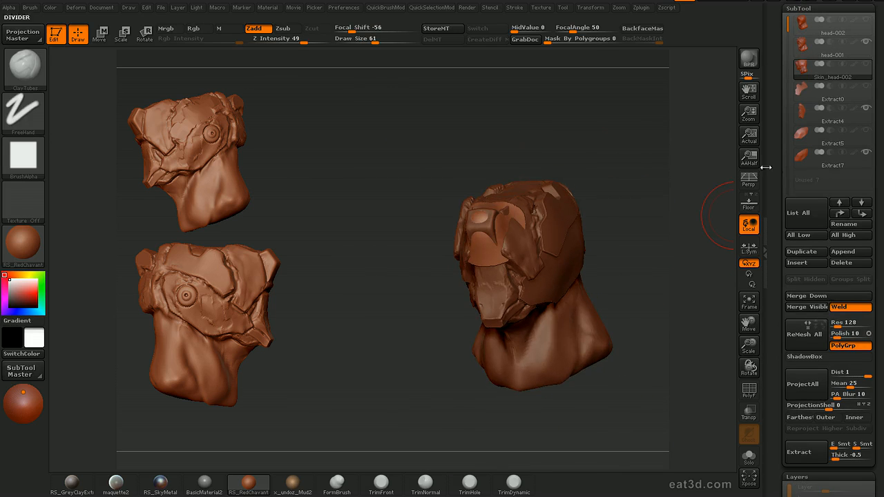
{"action": "scroll", "coordinate": [829, 103], "scroll_direction": "up", "scroll_amount": 5}
{"action": "left_click", "coordinate": [836, 62]}
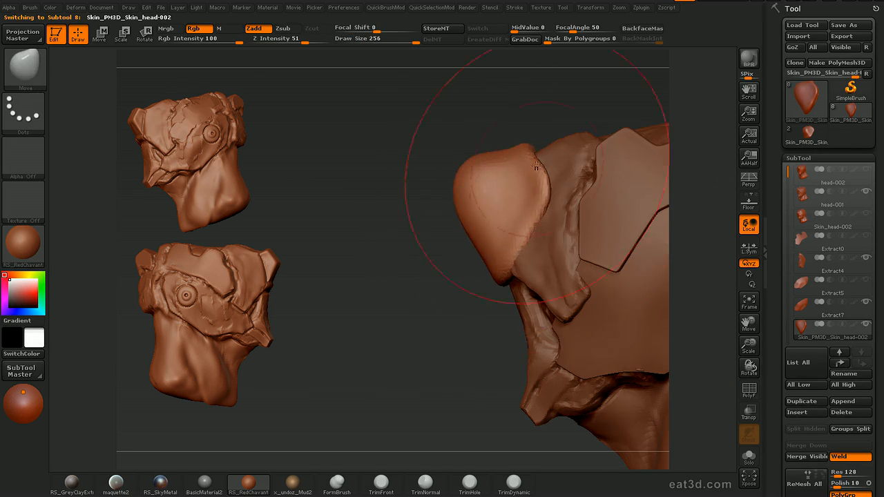
{"action": "left_click_drag", "start_coordinate": [430, 181], "coordinate": [531, 199]}
{"action": "key", "text": "ctrl+d"}
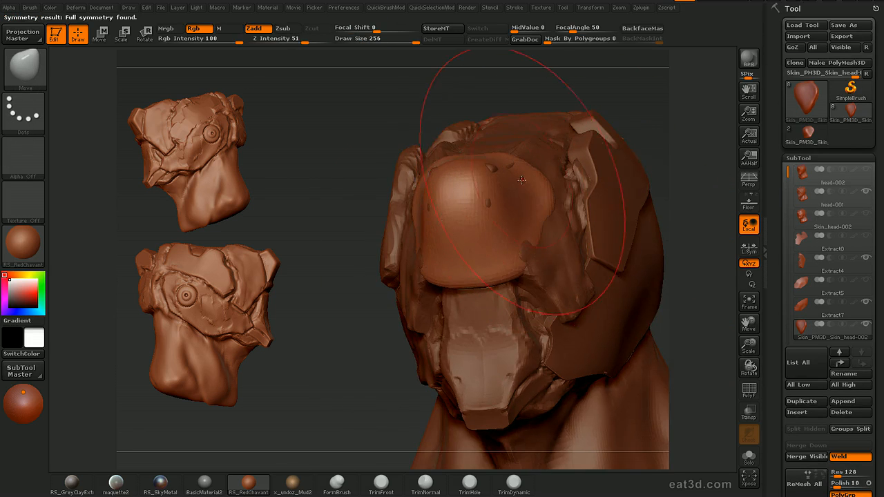
Step: Subdivide the brow piece, show it against the transparent head and clip its rounded front into flat planes
{"action": "mouse_move", "coordinate": [681, 173]}
{"action": "left_mouse_down"}
{"action": "mouse_move", "coordinate": [530, 184]}
{"action": "mouse_move", "coordinate": [473, 165]}
{"action": "left_mouse_up"}
{"action": "key", "text": "s"}
{"action": "left_click", "coordinate": [467, 183]}
{"action": "key", "text": "s"}
{"action": "left_click", "coordinate": [505, 274]}
{"action": "left_click", "coordinate": [749, 412]}
{"action": "left_click_drag", "start_coordinate": [415, 276], "coordinate": [493, 284], "text": "alt"}
{"action": "key", "text": "ctrl+d"}
{"action": "mouse_move", "coordinate": [514, 287]}
{"action": "left_mouse_down", "text": "ctrl+shift"}
{"action": "mouse_move", "coordinate": [590, 114]}
{"action": "mouse_move", "coordinate": [557, 197]}
{"action": "left_mouse_up", "text": "ctrl+shift"}
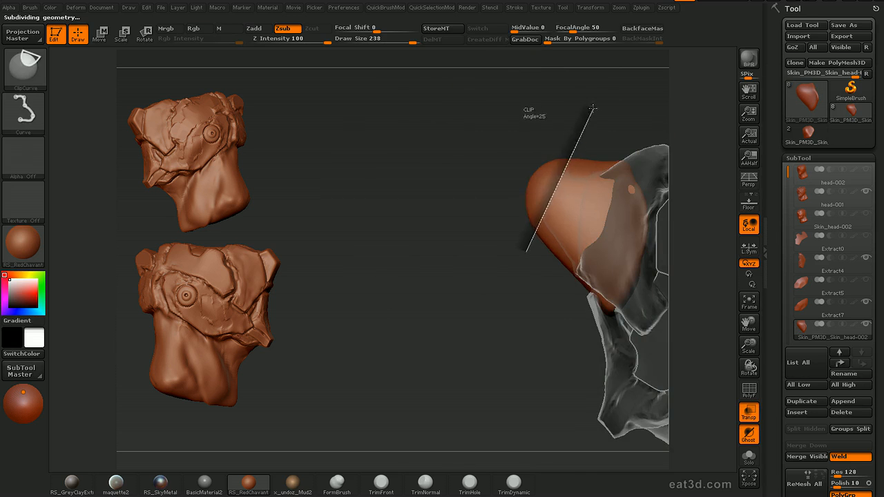
{"action": "left_click_drag", "start_coordinate": [593, 109], "coordinate": [592, 109], "text": "ctrl+shift"}
{"action": "mouse_move", "coordinate": [525, 341]}
{"action": "left_mouse_down"}
{"action": "mouse_move", "coordinate": [689, 311]}
{"action": "mouse_move", "coordinate": [685, 260]}
{"action": "mouse_move", "coordinate": [610, 152]}
{"action": "left_mouse_up"}
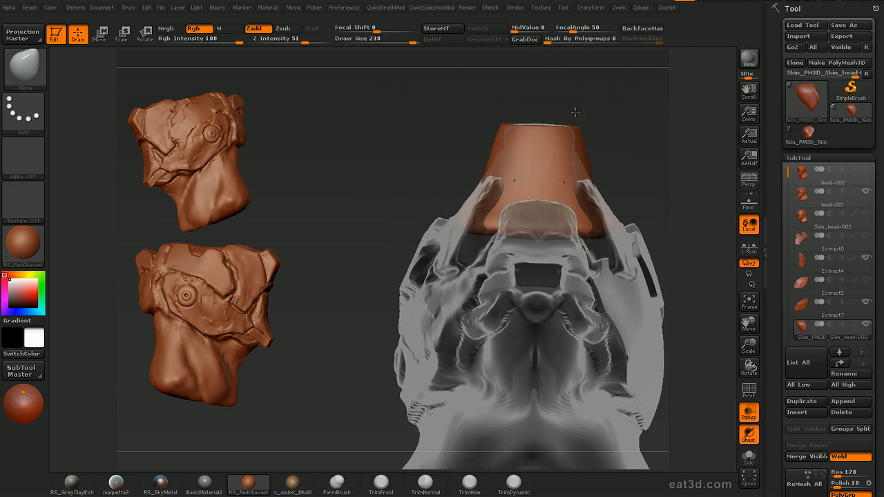
Step: Clip the sides and the upper and lower faces of the brow piece into a faceted block
{"action": "left_click_drag", "start_coordinate": [570, 108], "coordinate": [579, 236], "text": "ctrl+shift"}
{"action": "left_click_drag", "start_coordinate": [584, 286], "coordinate": [589, 285], "text": "ctrl+shift"}
{"action": "left_click_drag", "start_coordinate": [676, 200], "coordinate": [587, 228]}
{"action": "left_click_drag", "start_coordinate": [504, 182], "coordinate": [588, 199], "text": "ctrl+shift"}
{"action": "left_click_drag", "start_coordinate": [672, 227], "coordinate": [673, 227], "text": "ctrl+shift"}
{"action": "mouse_move", "coordinate": [692, 272]}
{"action": "left_mouse_down", "text": "alt"}
{"action": "mouse_move", "coordinate": [674, 227]}
{"action": "mouse_move", "coordinate": [677, 251]}
{"action": "left_mouse_up", "text": "alt"}
{"action": "left_click_drag", "start_coordinate": [461, 192], "coordinate": [603, 367], "text": "ctrl+shift"}
{"action": "left_click_drag", "start_coordinate": [682, 289], "coordinate": [699, 276]}
Step: Delete the brow block's lower subdivision levels and insert GroupsLoops edge loops around its polygroups with Polish 8
{"action": "key", "text": "shift+t"}
{"action": "key", "text": "d"}
{"action": "key", "text": "d"}
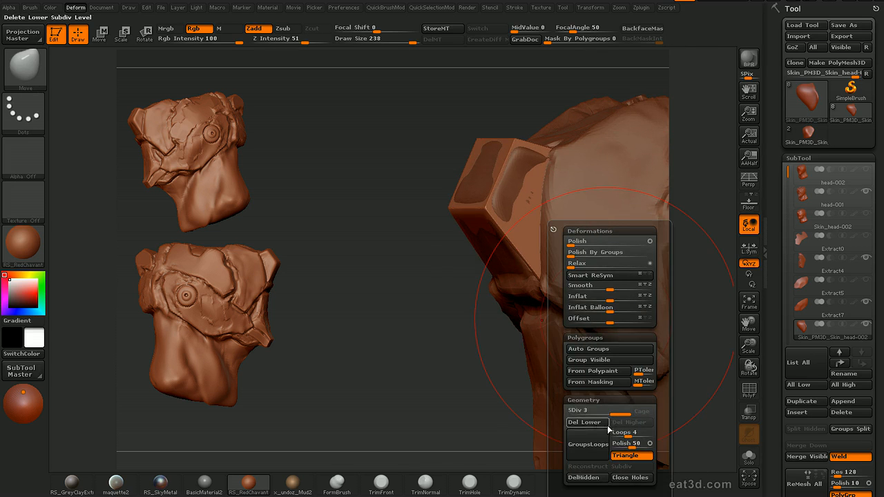
{"action": "left_click", "coordinate": [592, 423]}
{"action": "left_click_drag", "start_coordinate": [618, 447], "coordinate": [600, 448]}
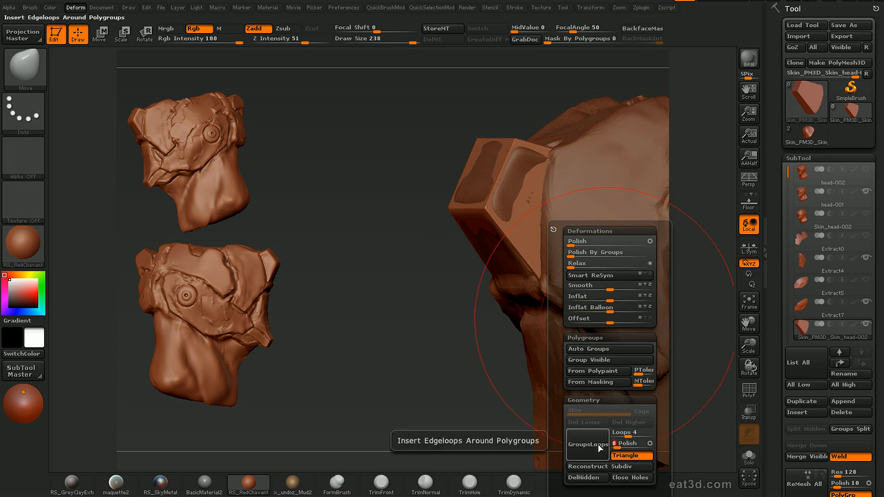
{"action": "left_click_drag", "start_coordinate": [681, 227], "coordinate": [695, 247]}
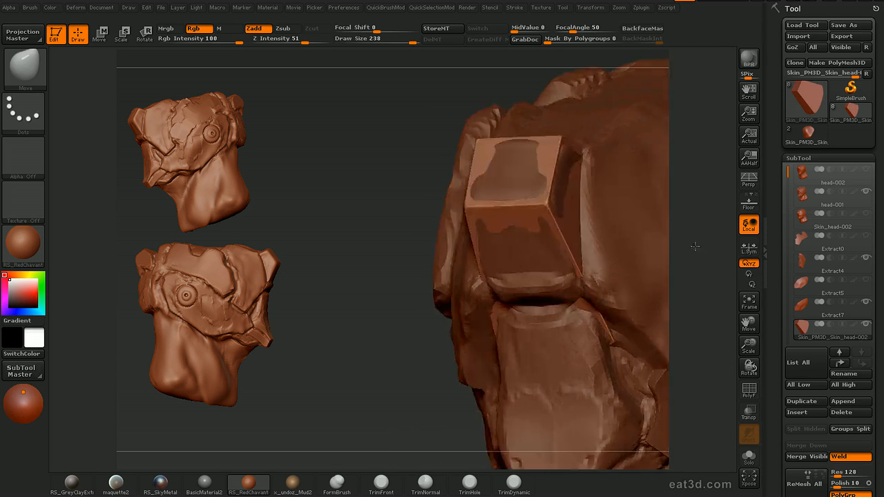
Step: Mask an angular panel between the brow block and the temple plate on Skin_head-002 and extract it
{"action": "left_click_drag", "start_coordinate": [559, 291], "coordinate": [555, 282], "text": "ctrl"}
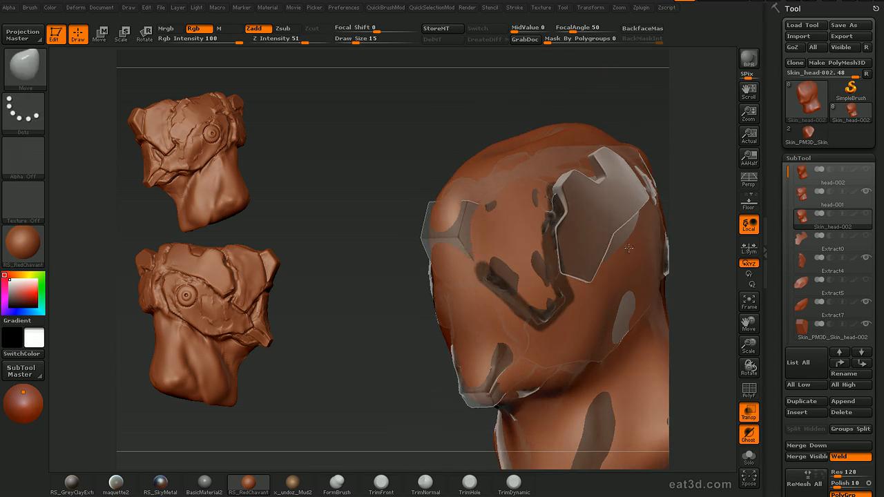
{"action": "left_click_drag", "start_coordinate": [484, 208], "coordinate": [520, 161], "text": "ctrl"}
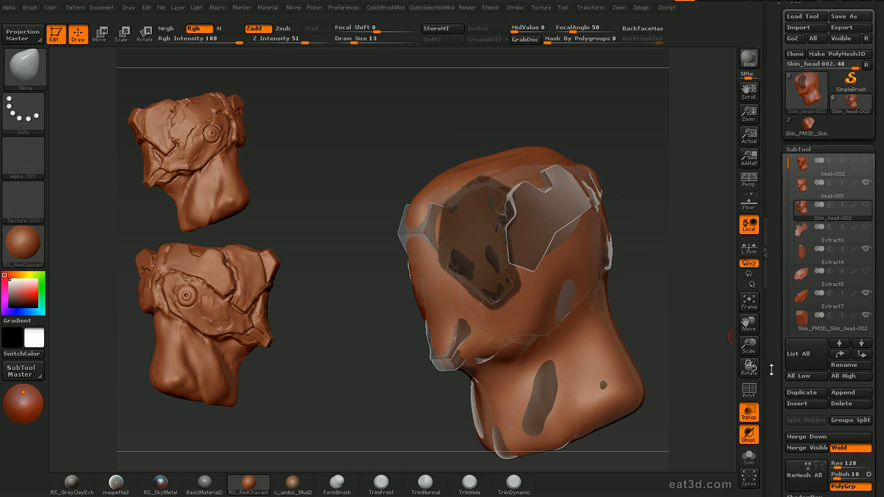
{"action": "left_click_drag", "start_coordinate": [779, 477], "coordinate": [777, 386]}
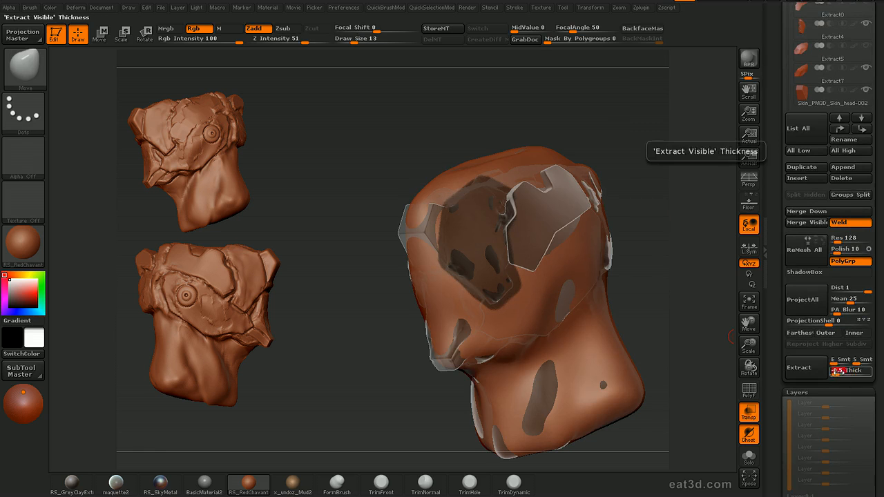
{"action": "left_click", "coordinate": [805, 368]}
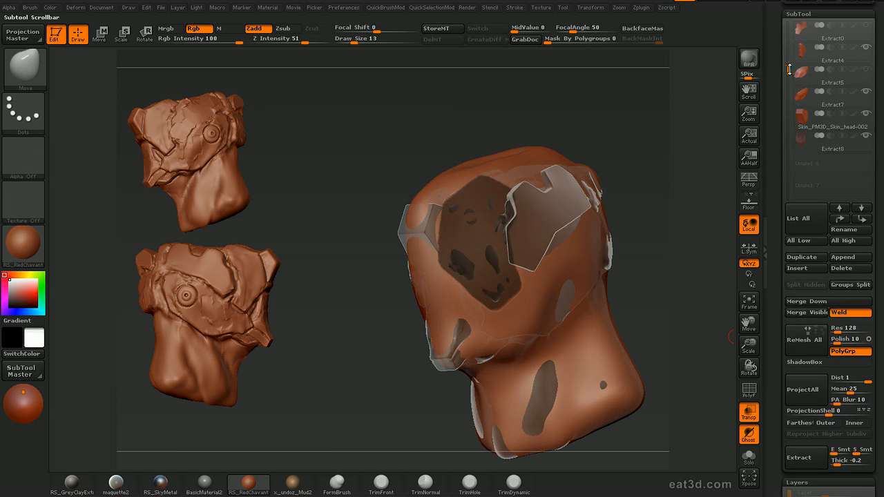
Step: Select the newly extracted face panel, insert edge loops around its polygroups and subdivide it with the other pieces transparent
{"action": "left_click", "coordinate": [818, 142]}
{"action": "left_click_drag", "start_coordinate": [665, 225], "coordinate": [626, 259]}
{"action": "key", "text": "d"}
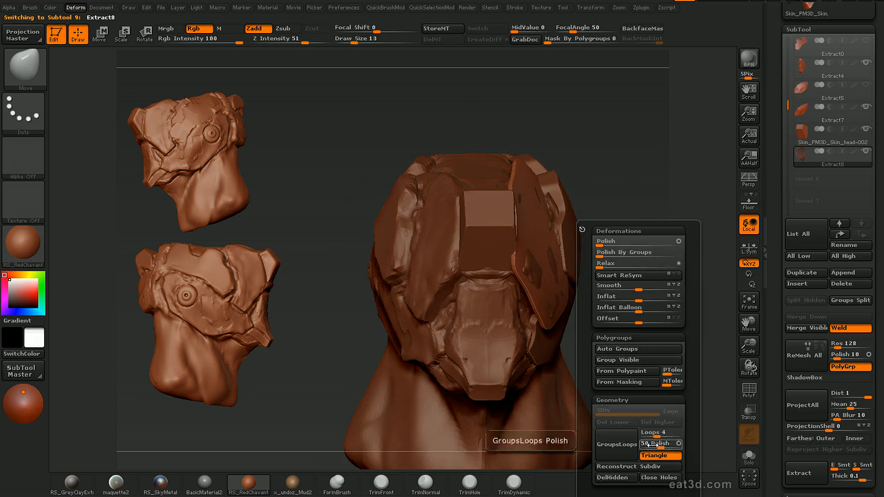
{"action": "mouse_move", "coordinate": [642, 166]}
{"action": "left_mouse_down"}
{"action": "mouse_move", "coordinate": [711, 205]}
{"action": "mouse_move", "coordinate": [685, 205]}
{"action": "mouse_move", "coordinate": [648, 310]}
{"action": "left_mouse_up"}
{"action": "left_click", "coordinate": [749, 414]}
{"action": "key", "text": "ctrl+d"}
Step: Clip the face panel's front and rear edges into straight segments that follow the brow block and temple plate
{"action": "mouse_move", "coordinate": [448, 359]}
{"action": "left_mouse_down", "text": "ctrl+shift"}
{"action": "mouse_move", "coordinate": [444, 186]}
{"action": "mouse_move", "coordinate": [459, 172]}
{"action": "left_mouse_up", "text": "ctrl+shift"}
{"action": "mouse_move", "coordinate": [441, 255]}
{"action": "left_mouse_down", "text": "ctrl+shift"}
{"action": "mouse_move", "coordinate": [544, 191]}
{"action": "mouse_move", "coordinate": [530, 243]}
{"action": "left_mouse_up", "text": "ctrl+shift"}
{"action": "left_click_drag", "start_coordinate": [537, 312], "coordinate": [538, 312], "text": "ctrl+shift"}
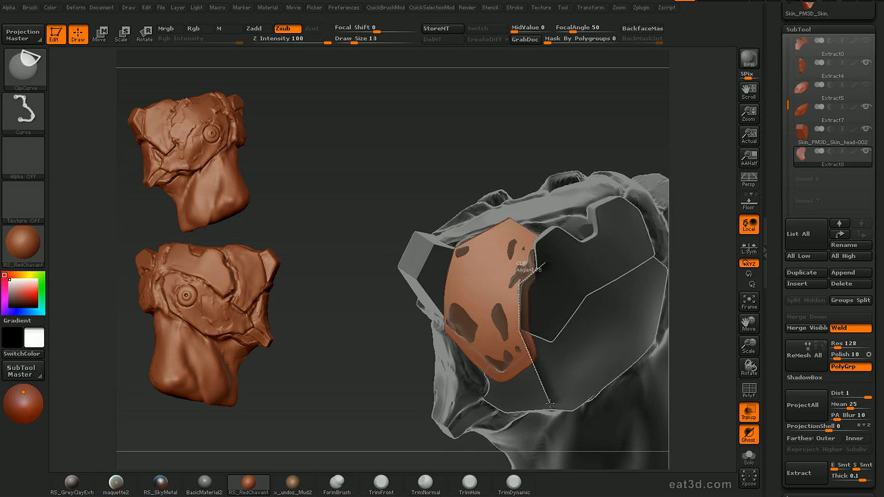
{"action": "left_click_drag", "start_coordinate": [550, 404], "coordinate": [550, 404], "text": "ctrl+shift"}
Step: Clip the lower and remaining outer edges of the face panel into straight lines
{"action": "mouse_move", "coordinate": [687, 370]}
{"action": "left_mouse_down"}
{"action": "mouse_move", "coordinate": [692, 362]}
{"action": "mouse_move", "coordinate": [681, 365]}
{"action": "left_mouse_up"}
{"action": "left_click_drag", "start_coordinate": [516, 389], "coordinate": [462, 339], "text": "ctrl+shift"}
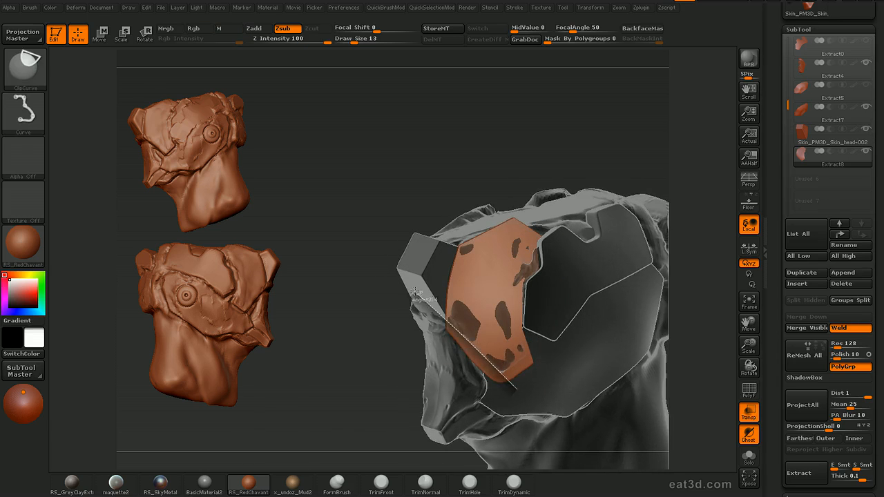
{"action": "left_click_drag", "start_coordinate": [415, 293], "coordinate": [414, 293], "text": "ctrl+shift"}
{"action": "left_click_drag", "start_coordinate": [680, 389], "coordinate": [674, 376]}
{"action": "left_click_drag", "start_coordinate": [552, 380], "coordinate": [482, 309], "text": "ctrl+shift"}
{"action": "mouse_move", "coordinate": [679, 366]}
{"action": "left_mouse_down"}
{"action": "mouse_move", "coordinate": [695, 357]}
{"action": "mouse_move", "coordinate": [714, 322]}
{"action": "mouse_move", "coordinate": [681, 361]}
{"action": "left_mouse_up"}
Step: Turn off transparency, extract a fresh shell from the clipped face panel at thickness -0.2 and select the new piece
{"action": "left_click", "coordinate": [749, 412]}
{"action": "left_click", "coordinate": [749, 457]}
{"action": "left_click_drag", "start_coordinate": [611, 270], "coordinate": [667, 292]}
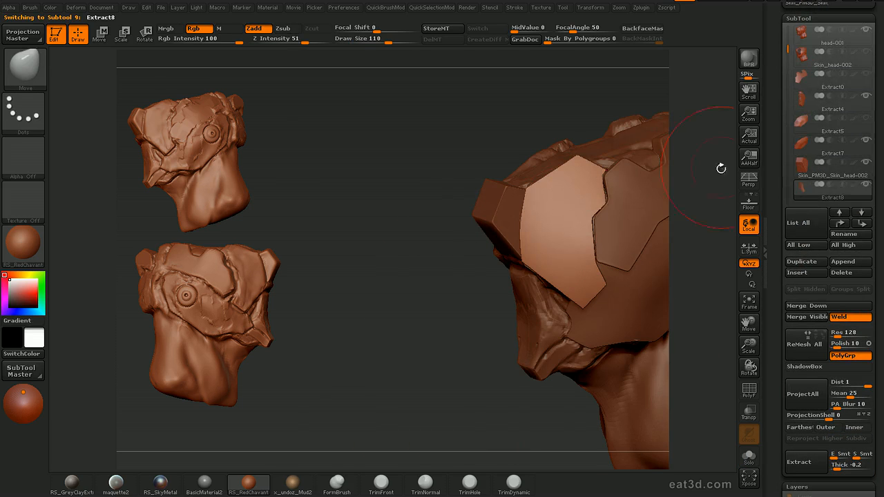
{"action": "left_click", "coordinate": [790, 168]}
{"action": "left_click", "coordinate": [807, 76]}
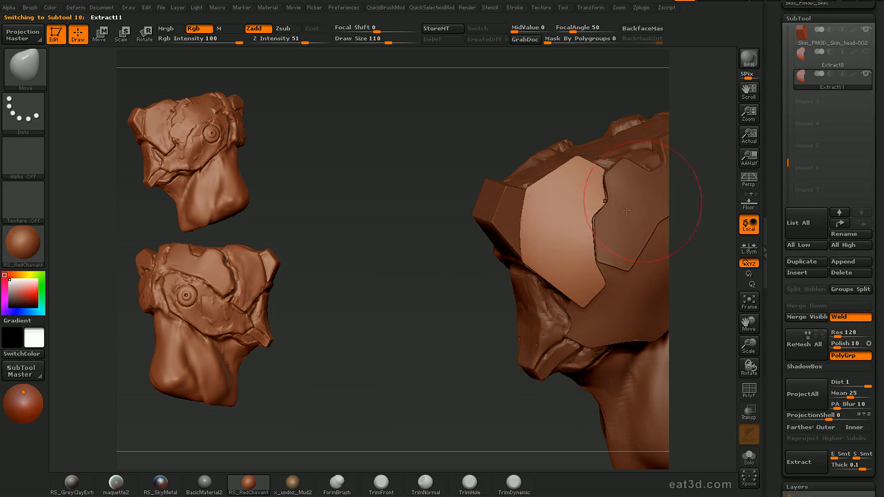
Step: Reshape the nose and mouth area of Skin_head-002 with a Move brush of about size 120
{"action": "left_click_drag", "start_coordinate": [706, 233], "coordinate": [562, 217]}
{"action": "left_click", "coordinate": [556, 211], "text": "alt"}
{"action": "left_click_drag", "start_coordinate": [559, 131], "coordinate": [563, 207]}
{"action": "key", "text": "s"}
{"action": "left_click", "coordinate": [554, 210]}
{"action": "mouse_move", "coordinate": [685, 219]}
{"action": "left_mouse_down"}
{"action": "mouse_move", "coordinate": [682, 172]}
{"action": "mouse_move", "coordinate": [677, 228]}
{"action": "mouse_move", "coordinate": [652, 290]}
{"action": "left_mouse_up"}
{"action": "key", "text": "bracketright"}
{"action": "left_click_drag", "start_coordinate": [559, 220], "coordinate": [557, 209]}
{"action": "left_click_drag", "start_coordinate": [681, 255], "coordinate": [697, 290]}
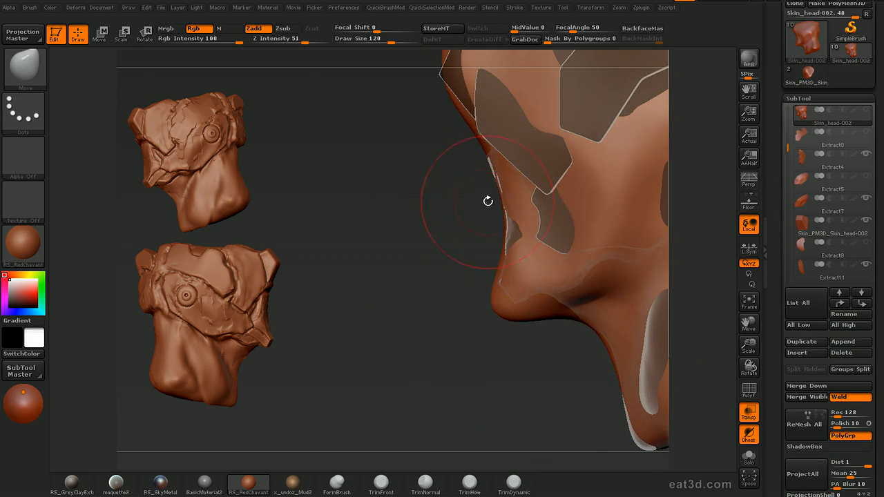
Step: Duplicate Skin_head-002 and clip the front profile of its nose and mouth area into straight planes
{"action": "key", "text": "bracketright"}
{"action": "left_click", "coordinate": [499, 178], "text": "alt"}
{"action": "left_click", "coordinate": [802, 135]}
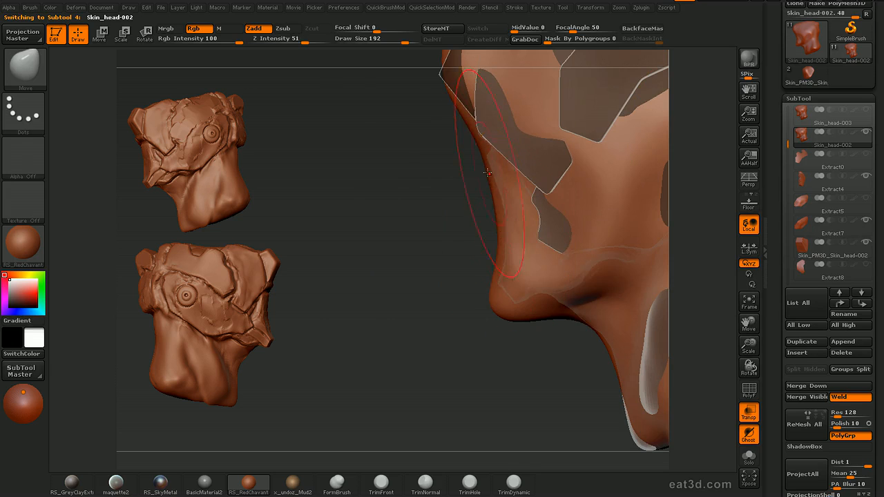
{"action": "left_click_drag", "start_coordinate": [482, 355], "coordinate": [507, 243], "text": "ctrl+shift"}
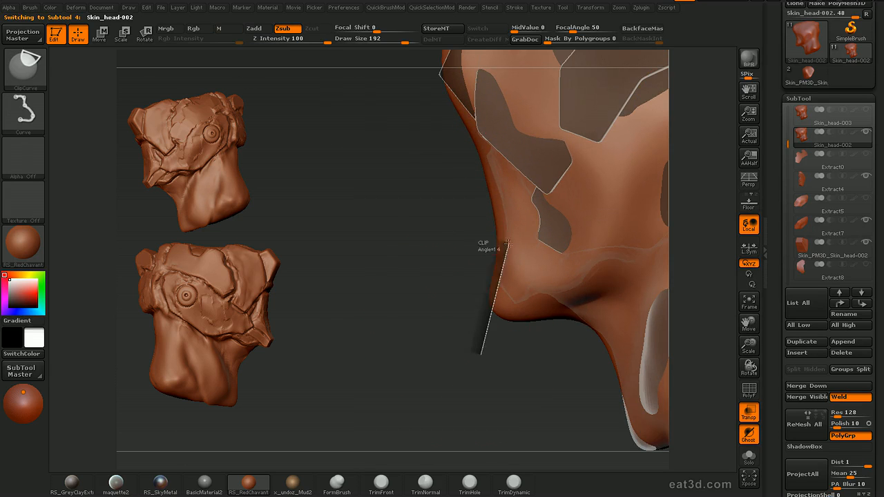
{"action": "left_click_drag", "start_coordinate": [475, 153], "coordinate": [465, 105], "text": "ctrl+shift"}
{"action": "left_click_drag", "start_coordinate": [424, 268], "coordinate": [642, 224]}
{"action": "mouse_move", "coordinate": [686, 249]}
{"action": "left_mouse_down"}
{"action": "mouse_move", "coordinate": [648, 234]}
{"action": "mouse_move", "coordinate": [479, 399]}
{"action": "mouse_move", "coordinate": [480, 290]}
{"action": "left_mouse_up"}
Step: Mask a symmetrical muzzle panel with pointed sides over the nose and mouth of Skin_head-002 and extract it at thickness -0.2
{"action": "key", "text": "ctrl"}
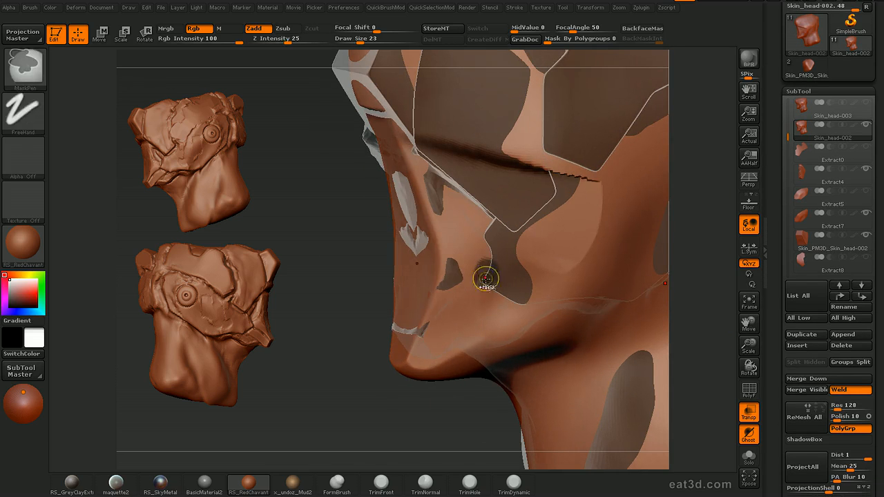
{"action": "left_click_drag", "start_coordinate": [427, 301], "coordinate": [443, 251], "text": "ctrl"}
{"action": "mouse_move", "coordinate": [370, 277]}
{"action": "left_mouse_down"}
{"action": "mouse_move", "coordinate": [408, 266]}
{"action": "mouse_move", "coordinate": [373, 273]}
{"action": "left_mouse_up"}
{"action": "mouse_move", "coordinate": [440, 231]}
{"action": "left_mouse_down", "text": "ctrl"}
{"action": "mouse_move", "coordinate": [449, 237]}
{"action": "mouse_move", "coordinate": [440, 224]}
{"action": "left_mouse_up", "text": "ctrl"}
{"action": "mouse_move", "coordinate": [677, 290]}
{"action": "left_mouse_down"}
{"action": "mouse_move", "coordinate": [719, 298]}
{"action": "mouse_move", "coordinate": [704, 301]}
{"action": "left_mouse_up"}
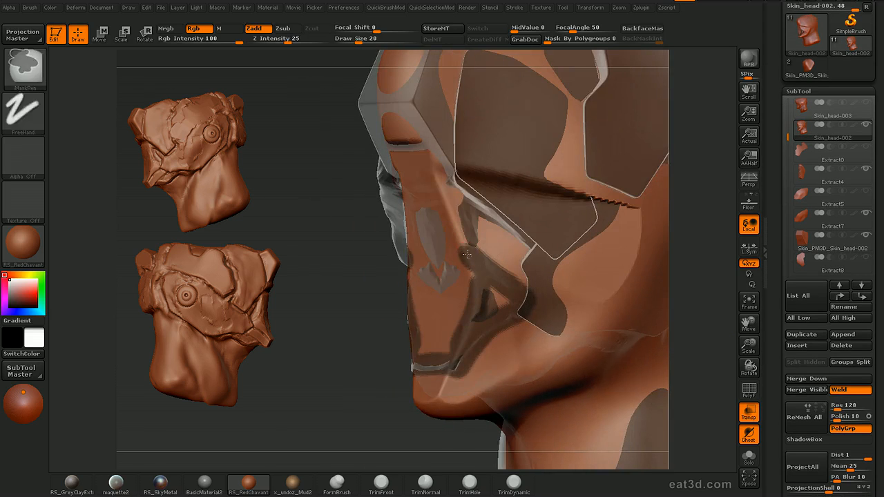
{"action": "left_click_drag", "start_coordinate": [466, 247], "coordinate": [434, 160], "text": "ctrl"}
{"action": "left_click_drag", "start_coordinate": [338, 201], "coordinate": [369, 202]}
{"action": "left_click_drag", "start_coordinate": [441, 201], "coordinate": [417, 204], "text": "ctrl"}
{"action": "mouse_move", "coordinate": [431, 164]}
{"action": "left_mouse_down", "text": "ctrl+alt"}
{"action": "mouse_move", "coordinate": [437, 160]}
{"action": "mouse_move", "coordinate": [448, 187]}
{"action": "mouse_move", "coordinate": [432, 227]}
{"action": "mouse_move", "coordinate": [434, 346]}
{"action": "mouse_move", "coordinate": [465, 278]}
{"action": "mouse_move", "coordinate": [446, 298]}
{"action": "left_mouse_up", "text": "ctrl+alt"}
{"action": "key", "text": "bracketright"}
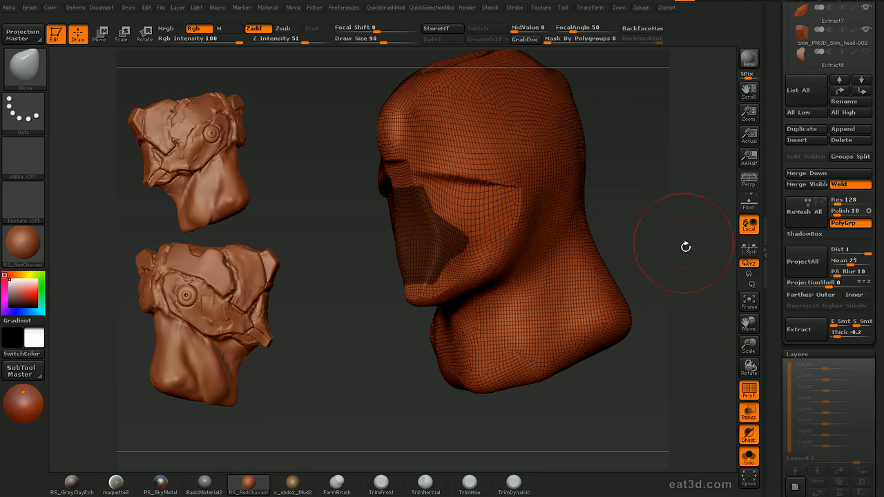
Step: Select the newly extracted muzzle panel and insert GroupsLoops edge loops around its polygroups with Polish 10
{"action": "left_click_drag", "start_coordinate": [685, 246], "coordinate": [719, 214]}
{"action": "scroll", "coordinate": [787, 152], "scroll_direction": "down", "scroll_amount": 3}
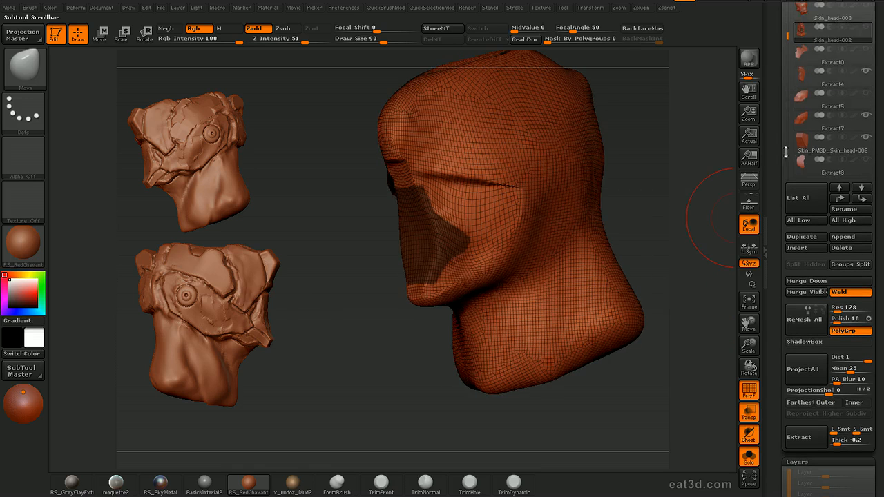
{"action": "left_click", "coordinate": [788, 153]}
{"action": "left_click", "coordinate": [803, 32]}
{"action": "left_click_drag", "start_coordinate": [646, 239], "coordinate": [648, 366], "text": "shift"}
{"action": "key", "text": "d"}
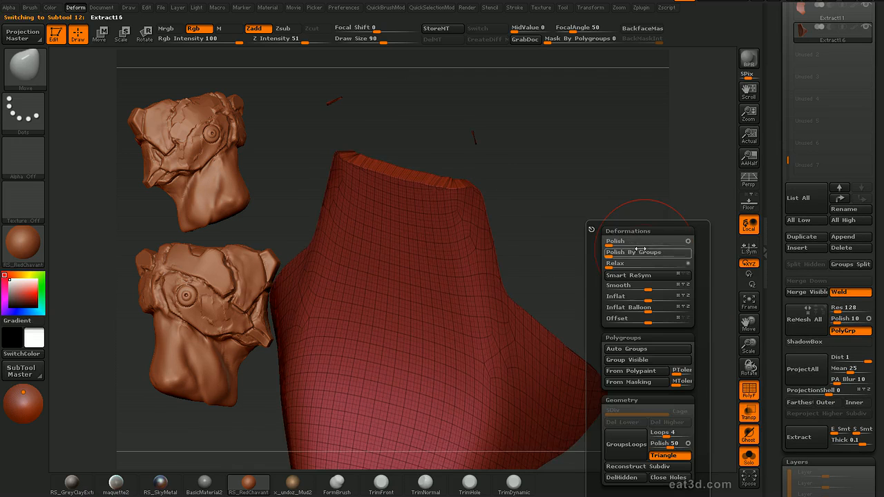
{"action": "left_click", "coordinate": [656, 446]}
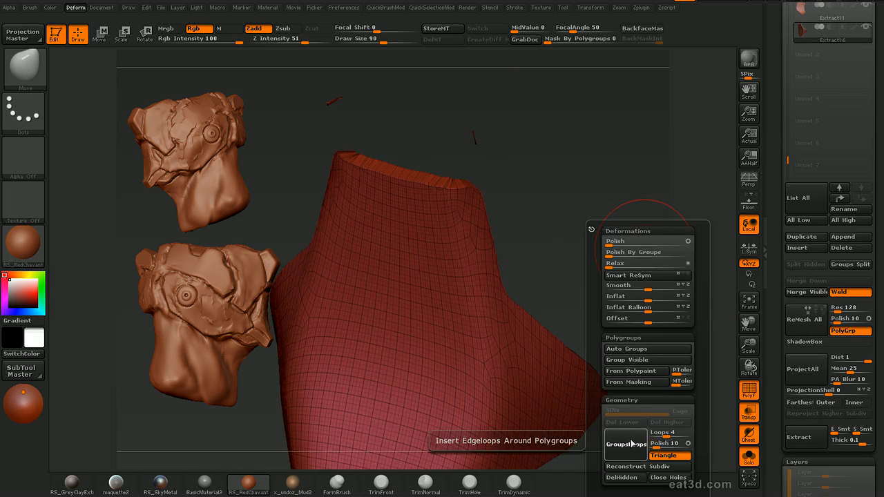
{"action": "left_click", "coordinate": [632, 444]}
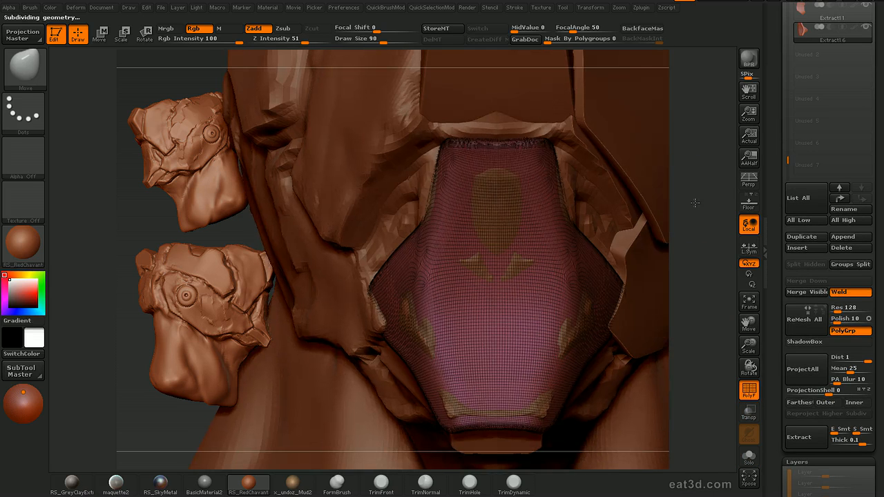
Step: Clip the subdivided muzzle panel's top edge straight and its upper side edge into two angled segments
{"action": "left_click_drag", "start_coordinate": [413, 142], "coordinate": [546, 146], "text": "ctrl+shift"}
{"action": "left_click_drag", "start_coordinate": [708, 217], "coordinate": [703, 216]}
{"action": "mouse_move", "coordinate": [536, 143]}
{"action": "left_mouse_down", "text": "ctrl+shift"}
{"action": "mouse_move", "coordinate": [558, 223]}
{"action": "mouse_move", "coordinate": [680, 313]}
{"action": "left_mouse_up", "text": "ctrl+shift"}
{"action": "key", "text": "alt"}
{"action": "key", "text": "alt"}
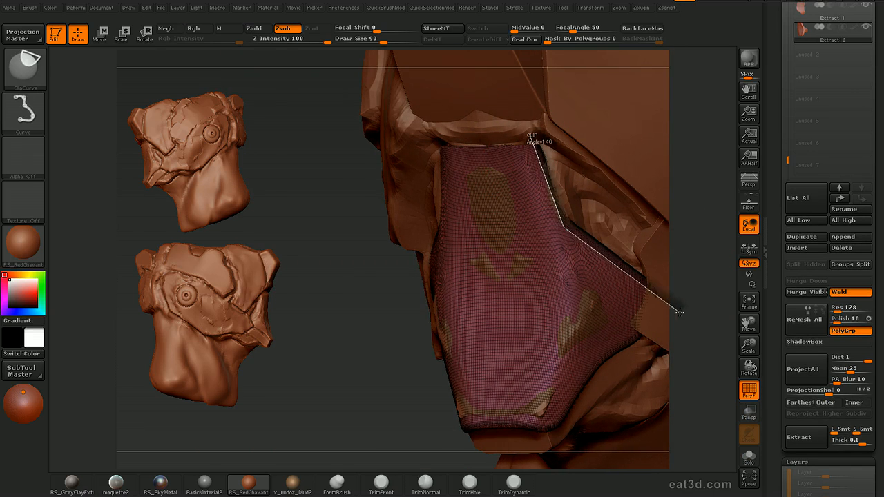
Step: Clip the muzzle panel's lower side edge and trim its side point to a clean outline
{"action": "mouse_move", "coordinate": [718, 362]}
{"action": "left_mouse_down"}
{"action": "mouse_move", "coordinate": [706, 359]}
{"action": "mouse_move", "coordinate": [693, 300]}
{"action": "mouse_move", "coordinate": [686, 302]}
{"action": "left_mouse_up"}
{"action": "left_click_drag", "start_coordinate": [516, 378], "coordinate": [563, 294], "text": "ctrl+shift"}
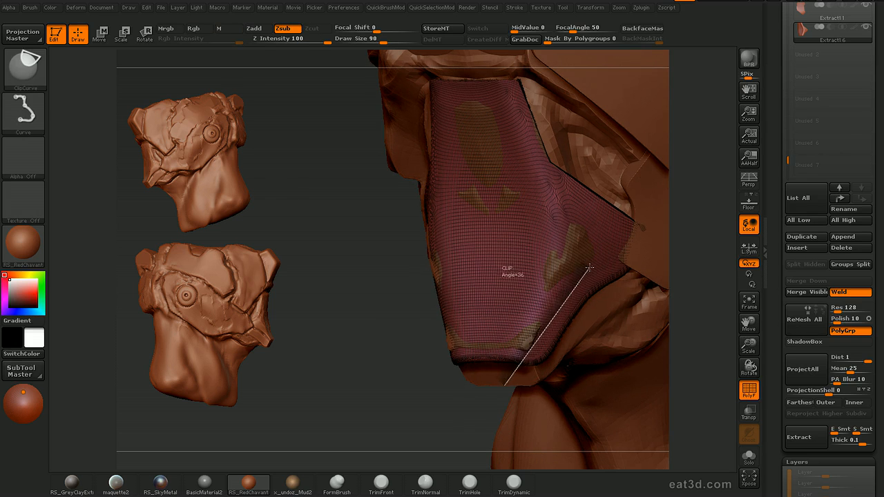
{"action": "left_click_drag", "start_coordinate": [666, 243], "coordinate": [658, 247], "text": "ctrl+shift"}
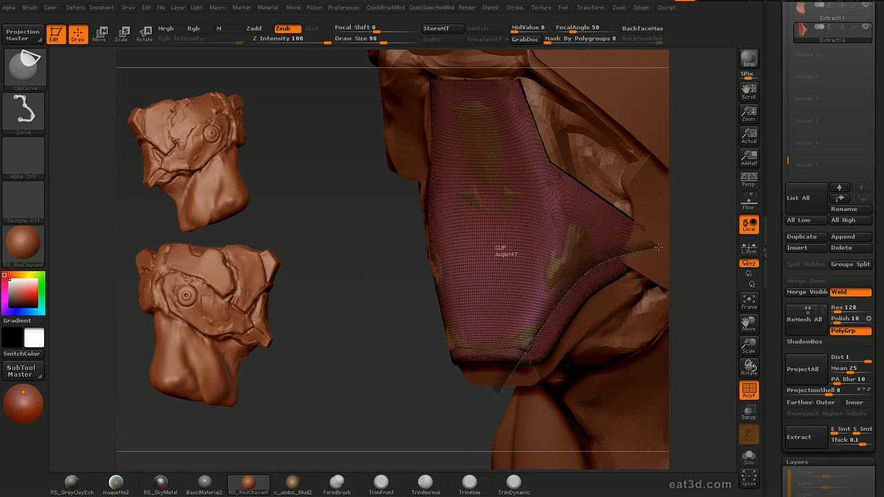
{"action": "left_click_drag", "start_coordinate": [713, 269], "coordinate": [714, 270], "text": "ctrl+shift"}
{"action": "left_click_drag", "start_coordinate": [705, 333], "coordinate": [669, 319]}
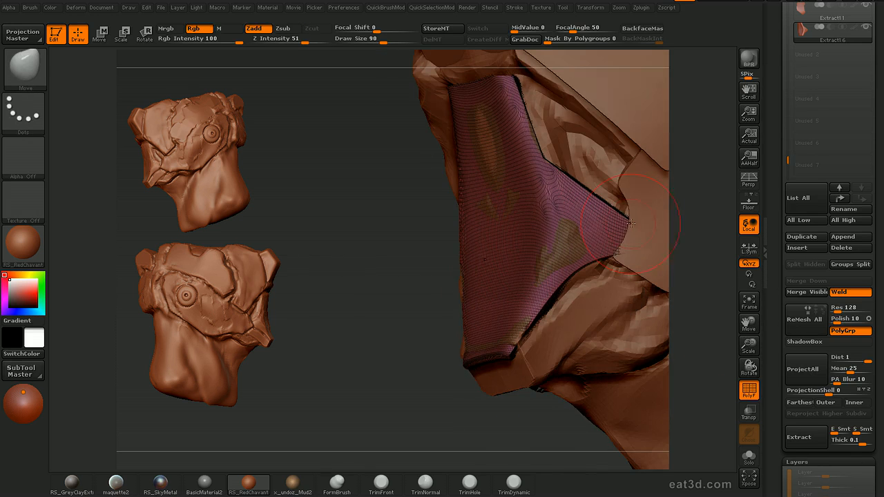
{"action": "left_click_drag", "start_coordinate": [630, 210], "coordinate": [628, 228], "text": "ctrl+shift"}
{"action": "left_click_drag", "start_coordinate": [604, 271], "coordinate": [604, 273], "text": "ctrl+shift"}
{"action": "mouse_move", "coordinate": [709, 290]}
{"action": "left_mouse_down"}
{"action": "mouse_move", "coordinate": [688, 309]}
{"action": "mouse_move", "coordinate": [718, 302]}
{"action": "mouse_move", "coordinate": [595, 319]}
{"action": "mouse_move", "coordinate": [553, 298]}
{"action": "left_mouse_up"}
{"action": "mouse_move", "coordinate": [540, 361]}
{"action": "left_mouse_down"}
{"action": "mouse_move", "coordinate": [584, 398]}
{"action": "mouse_move", "coordinate": [590, 393]}
{"action": "left_mouse_up"}
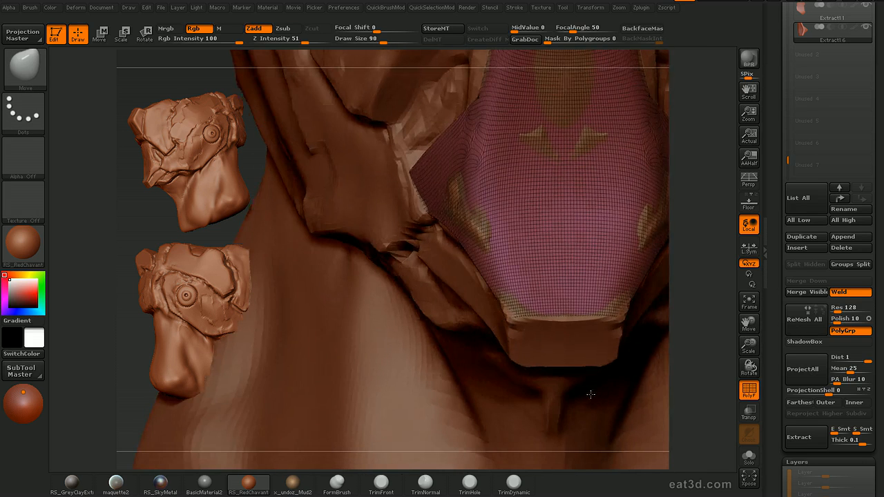
Step: Inspect the assembled panels without the wireframe, select the head-001 sculpt and switch to the ClayTubes brush
{"action": "key", "text": "alt+shift+s"}
{"action": "left_click_drag", "start_coordinate": [650, 310], "coordinate": [658, 215]}
{"action": "left_click_drag", "start_coordinate": [658, 216], "coordinate": [647, 241], "text": "alt"}
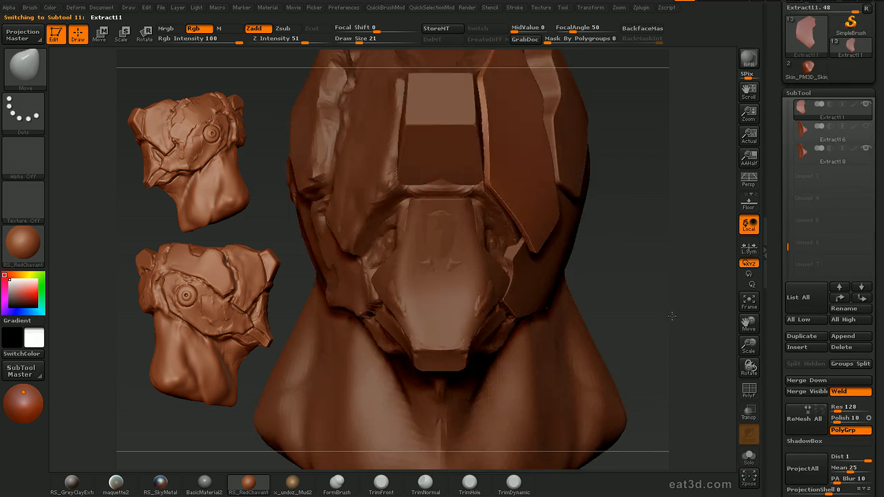
{"action": "mouse_move", "coordinate": [673, 316]}
{"action": "left_mouse_down", "text": "alt"}
{"action": "mouse_move", "coordinate": [668, 281]}
{"action": "mouse_move", "coordinate": [625, 293]}
{"action": "left_mouse_up", "text": "alt"}
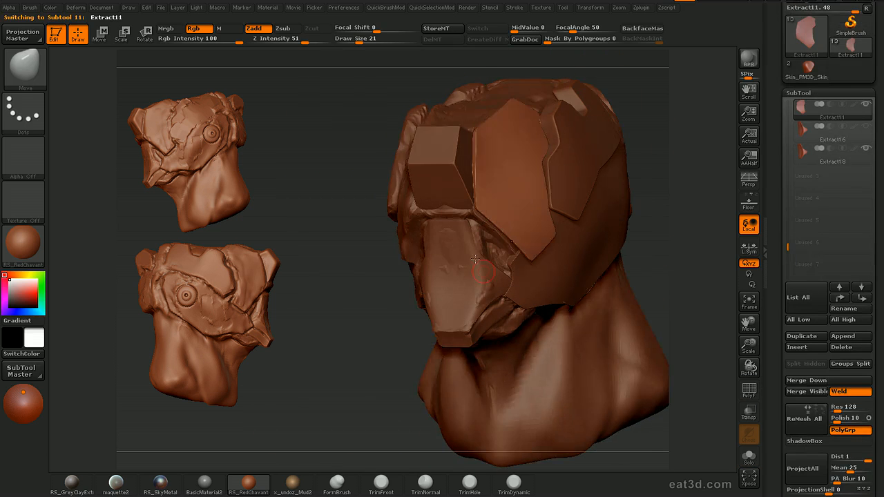
{"action": "left_click", "coordinate": [487, 237], "text": "alt"}
{"action": "key", "text": "2"}
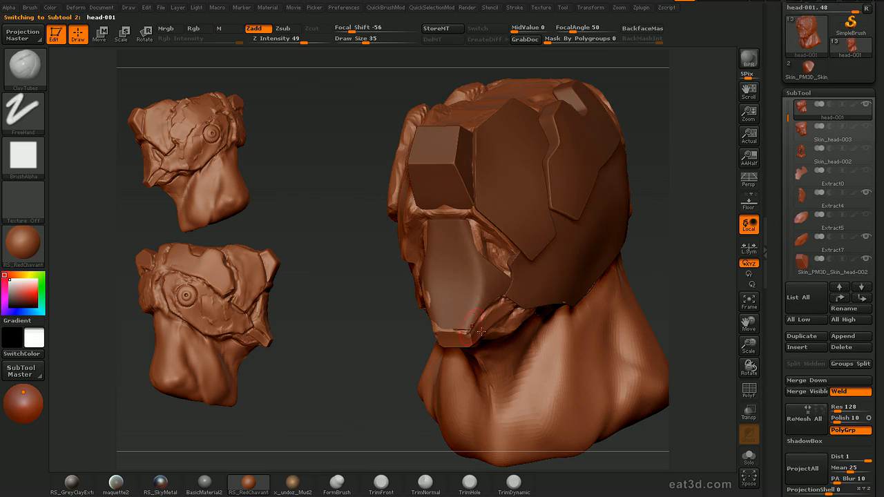
{"action": "left_click_drag", "start_coordinate": [580, 266], "coordinate": [543, 274]}
Step: Isolate the lower jaw area of PM3D_head-001 with a lasso selection and build a skin from it with ReMesh All
{"action": "left_click_drag", "start_coordinate": [647, 303], "coordinate": [724, 250]}
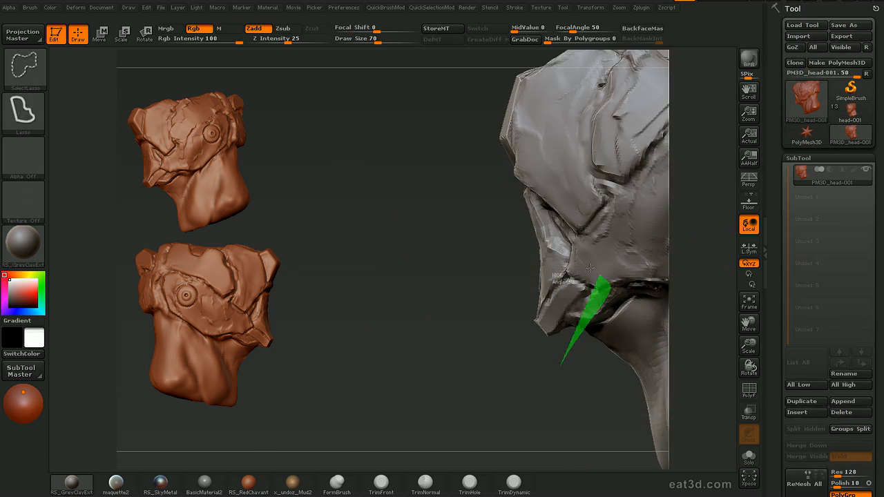
{"action": "left_click_drag", "start_coordinate": [805, 463], "coordinate": [817, 380]}
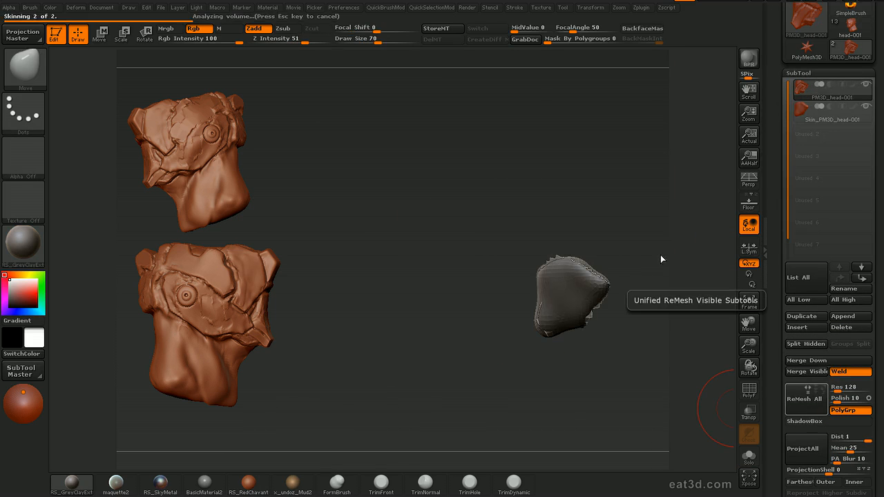
{"action": "mouse_move", "coordinate": [722, 181]}
{"action": "left_mouse_down"}
{"action": "mouse_move", "coordinate": [632, 232]}
{"action": "mouse_move", "coordinate": [730, 167]}
{"action": "left_mouse_up"}
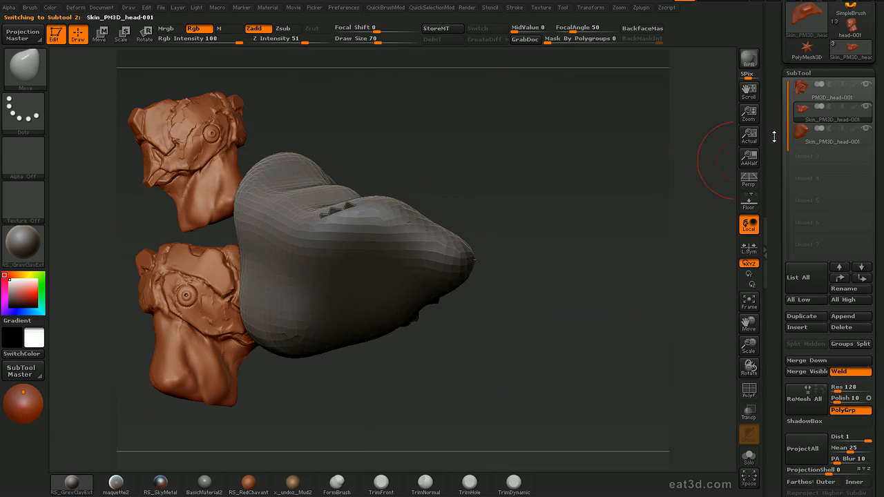
Step: Return to the head-001 tool, append the remeshed lower jaw skin as a subtool and select it
{"action": "left_click_drag", "start_coordinate": [775, 137], "coordinate": [774, 207]}
{"action": "left_click", "coordinate": [859, 96]}
{"action": "left_click_drag", "start_coordinate": [715, 272], "coordinate": [687, 236], "text": "alt"}
{"action": "key", "text": "ctrl+shift"}
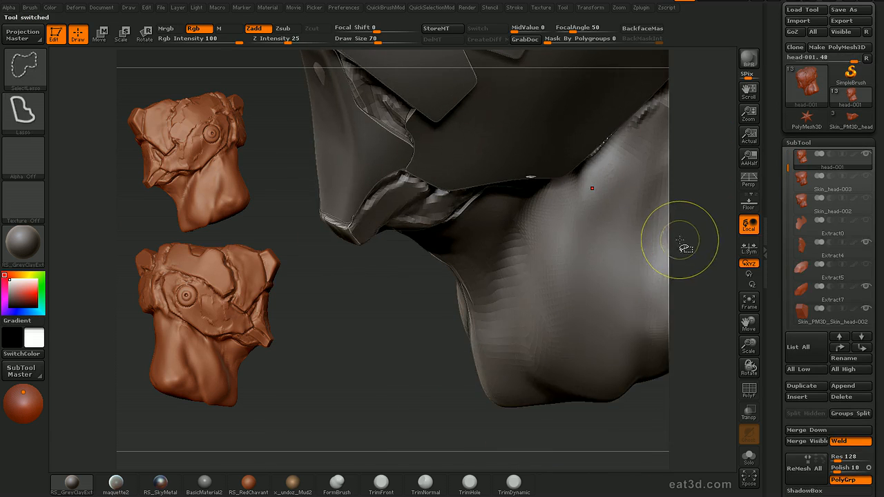
{"action": "key", "text": "ctrl+shift+a"}
{"action": "left_click", "coordinate": [632, 266]}
{"action": "left_click_drag", "start_coordinate": [454, 345], "coordinate": [534, 283]}
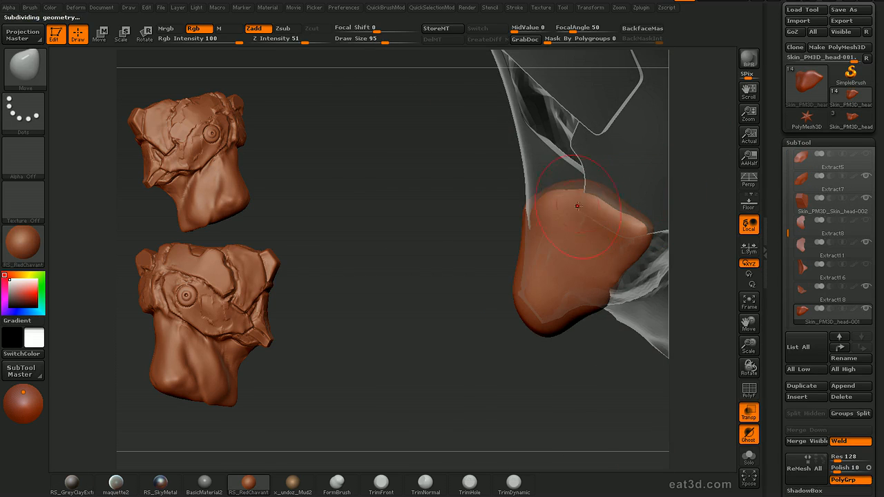
Step: Clip the jaw skin to a curved front edge, a straight upper edge and an angled rear edge
{"action": "left_click_drag", "start_coordinate": [609, 194], "coordinate": [529, 279], "text": "ctrl+shift"}
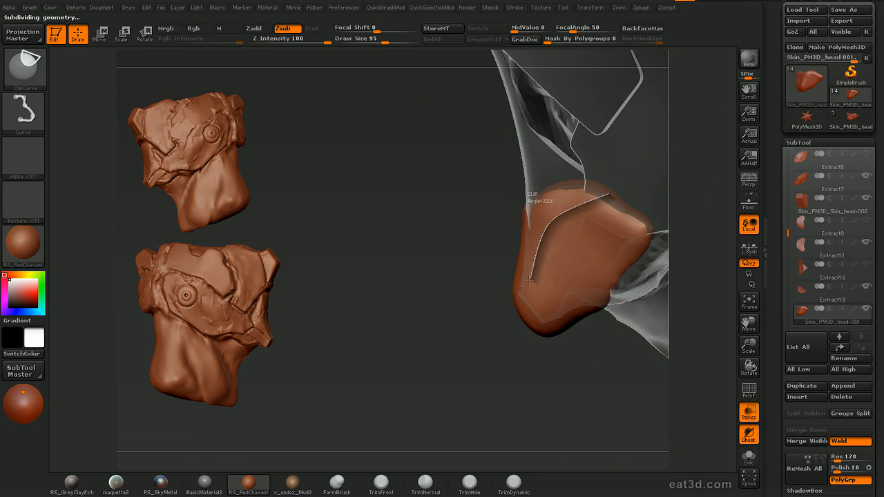
{"action": "left_click_drag", "start_coordinate": [470, 323], "coordinate": [335, 350], "text": "ctrl+shift"}
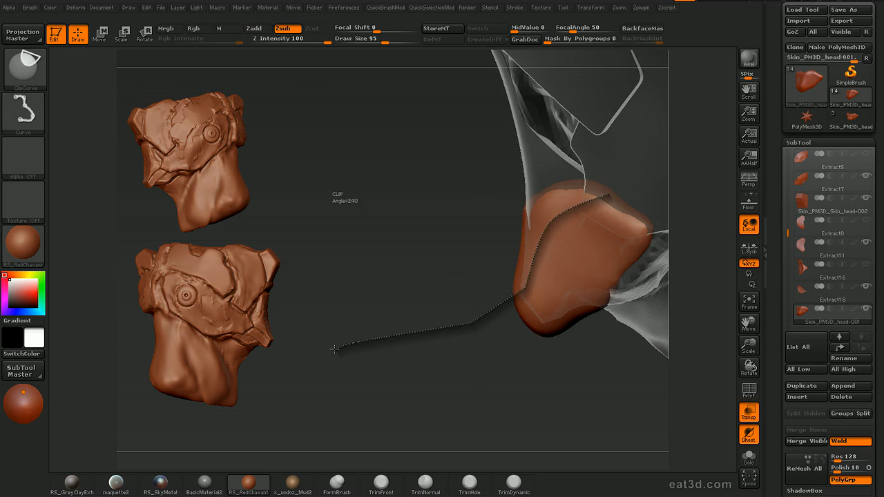
{"action": "mouse_move", "coordinate": [407, 400]}
{"action": "left_mouse_down"}
{"action": "mouse_move", "coordinate": [426, 402]}
{"action": "mouse_move", "coordinate": [419, 381]}
{"action": "left_mouse_up"}
{"action": "mouse_move", "coordinate": [553, 195]}
{"action": "left_mouse_down", "text": "ctrl+shift"}
{"action": "mouse_move", "coordinate": [672, 275]}
{"action": "mouse_move", "coordinate": [678, 268]}
{"action": "left_mouse_up", "text": "ctrl+shift"}
{"action": "left_click_drag", "start_coordinate": [654, 210], "coordinate": [582, 279], "text": "ctrl+shift"}
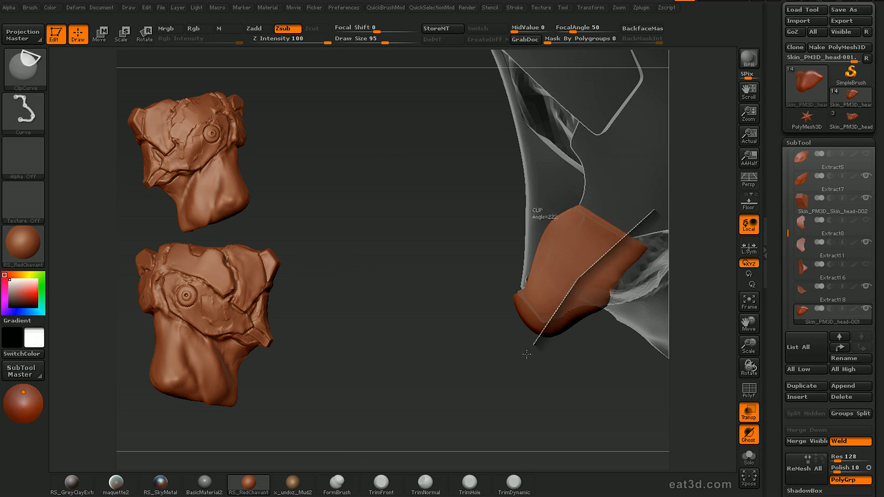
{"action": "left_click_drag", "start_coordinate": [524, 360], "coordinate": [491, 261], "text": "ctrl+shift"}
{"action": "mouse_move", "coordinate": [624, 329]}
{"action": "left_mouse_down", "text": "ctrl+shift"}
{"action": "mouse_move", "coordinate": [588, 279]}
{"action": "mouse_move", "coordinate": [548, 150]}
{"action": "left_mouse_up", "text": "ctrl+shift"}
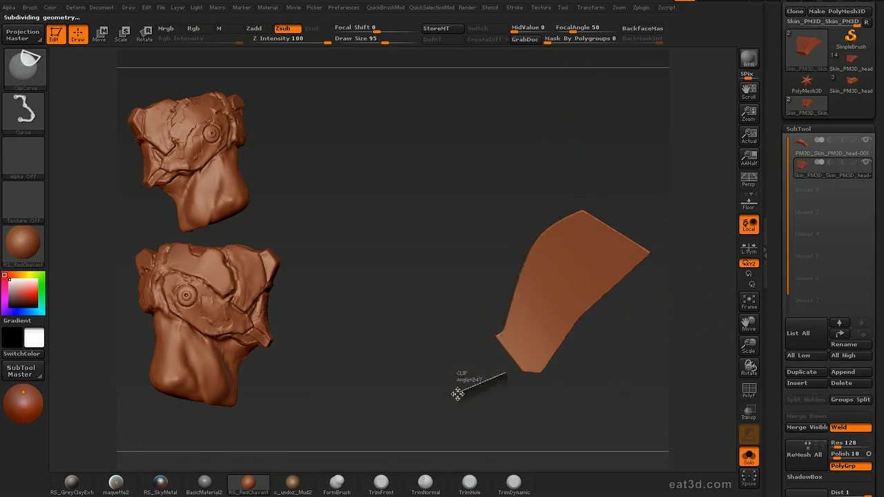
Step: Clip the remeshed jaw panel cleanly along its curved front edge, lower end and two-segment rear edge
{"action": "mouse_move", "coordinate": [458, 394]}
{"action": "left_mouse_down", "text": "ctrl+shift"}
{"action": "mouse_move", "coordinate": [527, 256]}
{"action": "mouse_move", "coordinate": [621, 189]}
{"action": "mouse_move", "coordinate": [596, 208]}
{"action": "left_mouse_up", "text": "ctrl+shift"}
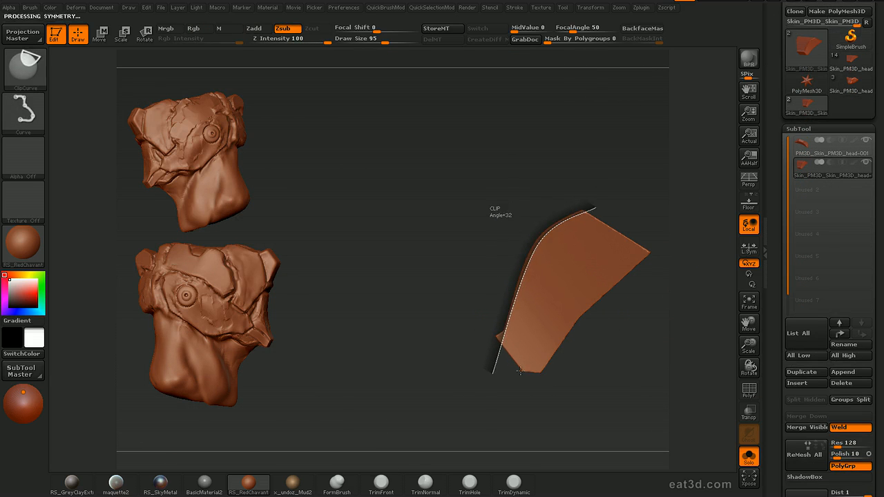
{"action": "mouse_move", "coordinate": [535, 385]}
{"action": "left_mouse_down", "text": "ctrl+shift"}
{"action": "mouse_move", "coordinate": [489, 315]}
{"action": "mouse_move", "coordinate": [484, 323]}
{"action": "left_mouse_up", "text": "ctrl+shift"}
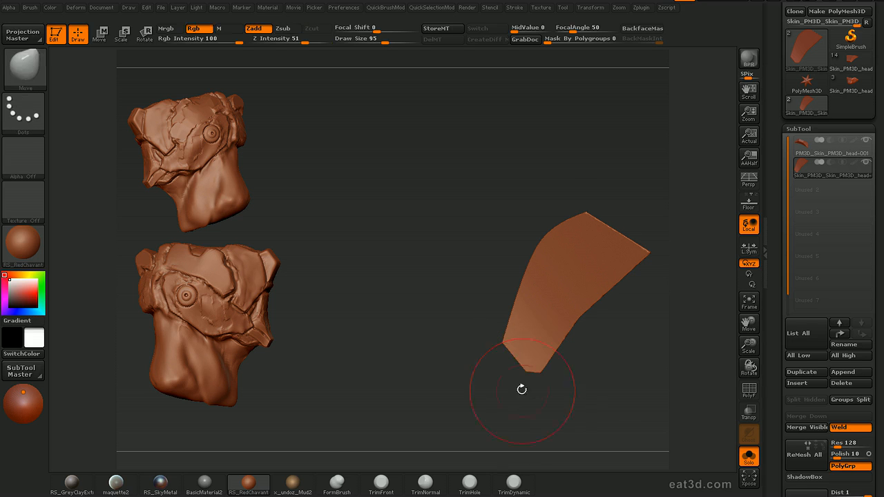
{"action": "left_click_drag", "start_coordinate": [553, 372], "coordinate": [507, 366], "text": "ctrl+shift"}
{"action": "left_click_drag", "start_coordinate": [657, 241], "coordinate": [571, 309], "text": "ctrl+shift"}
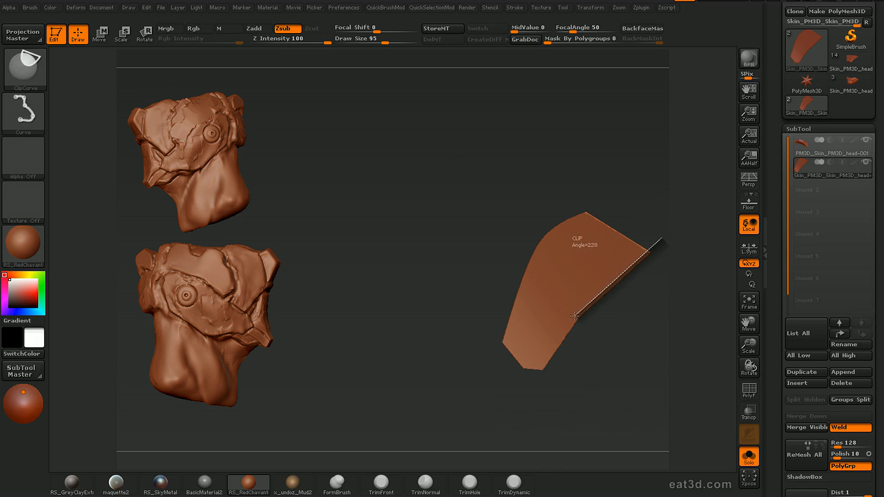
{"action": "mouse_move", "coordinate": [617, 368]}
{"action": "left_mouse_down", "text": "ctrl+shift"}
{"action": "mouse_move", "coordinate": [613, 359]}
{"action": "mouse_move", "coordinate": [684, 332]}
{"action": "mouse_move", "coordinate": [653, 327]}
{"action": "mouse_move", "coordinate": [651, 343]}
{"action": "mouse_move", "coordinate": [643, 249]}
{"action": "left_mouse_up", "text": "ctrl+shift"}
Step: Add bevelled edge loops to the clipped jaw panel with GroupsLoops
{"action": "key", "text": "d"}
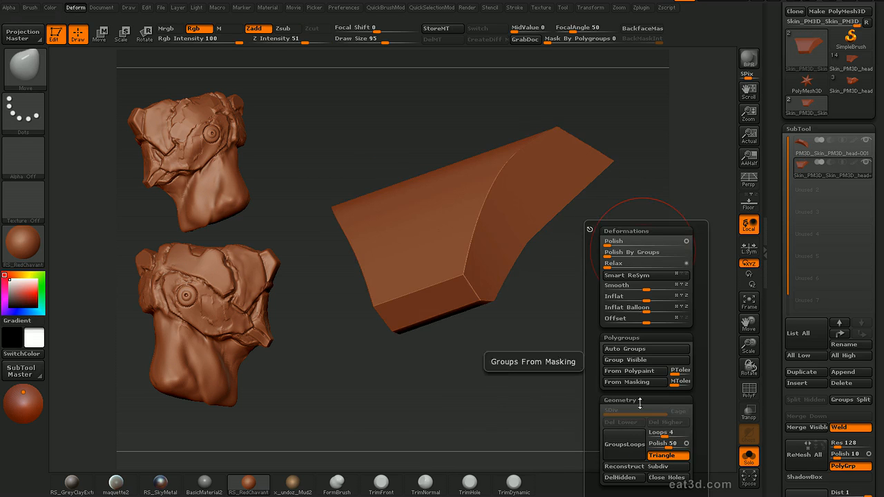
{"action": "left_click", "coordinate": [643, 423]}
{"action": "left_click_drag", "start_coordinate": [617, 216], "coordinate": [592, 266]}
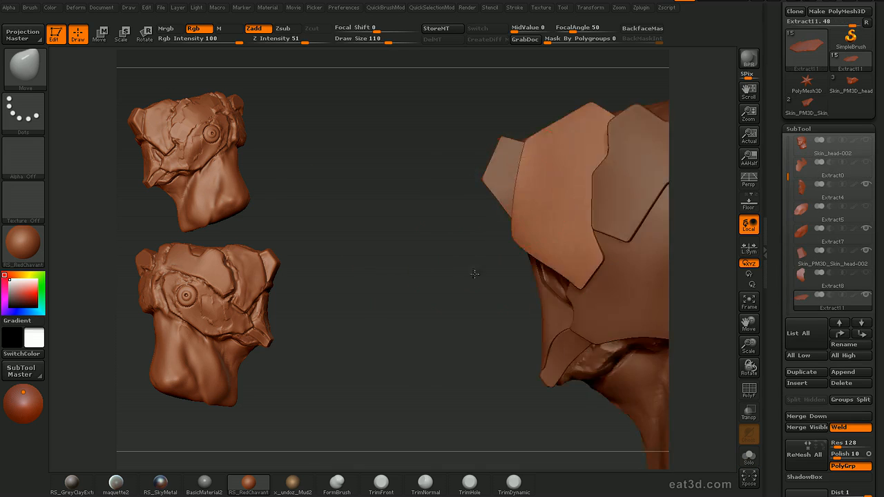
Step: Inspect the assembled head panels from the front and side and pick the central panel
{"action": "mouse_move", "coordinate": [474, 274]}
{"action": "left_mouse_down"}
{"action": "mouse_move", "coordinate": [631, 239]}
{"action": "mouse_move", "coordinate": [648, 193]}
{"action": "mouse_move", "coordinate": [630, 225]}
{"action": "mouse_move", "coordinate": [628, 264]}
{"action": "mouse_move", "coordinate": [676, 213]}
{"action": "mouse_move", "coordinate": [553, 226]}
{"action": "left_mouse_up"}
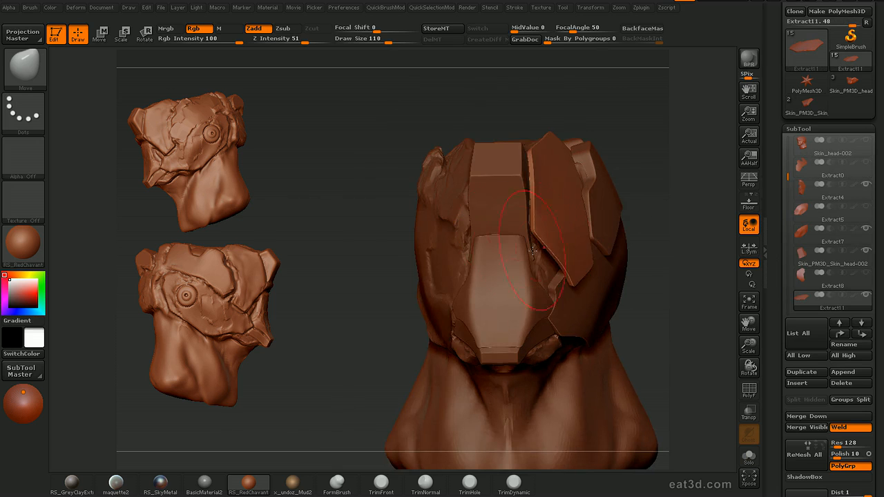
{"action": "left_click_drag", "start_coordinate": [699, 197], "coordinate": [702, 198]}
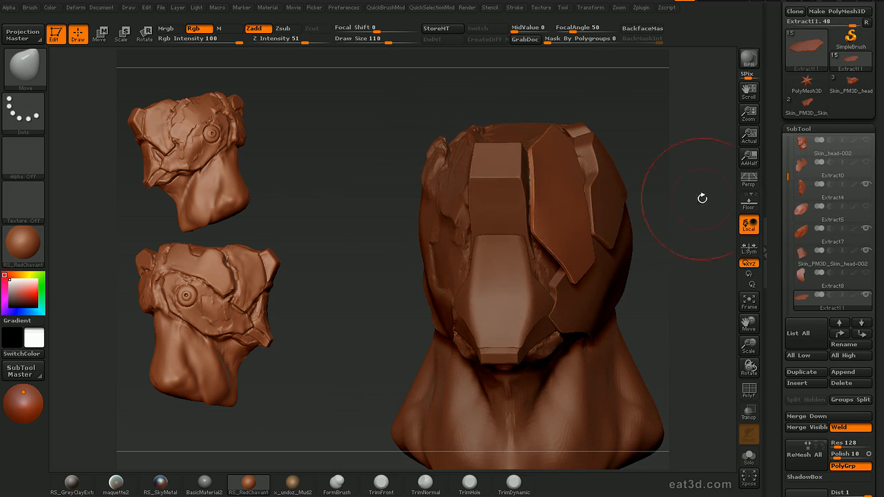
{"action": "left_click", "coordinate": [519, 195], "text": "alt"}
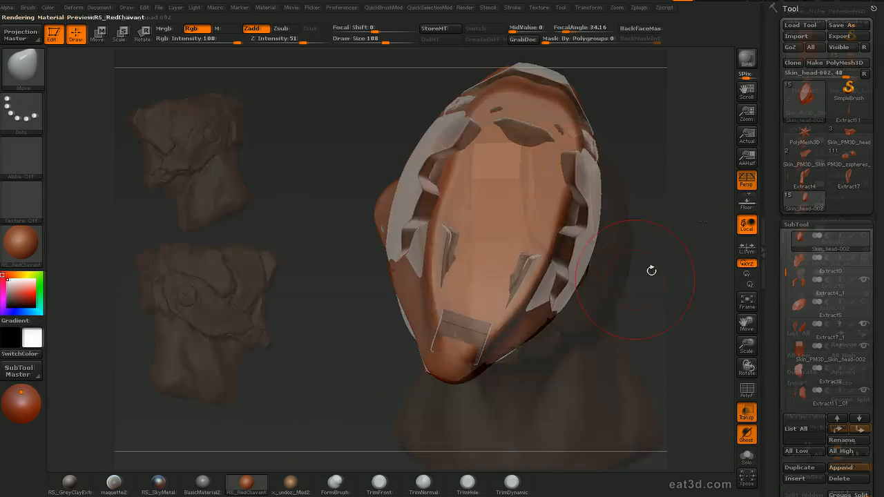
Step: Mask the central forehead and nose area of Skin_head-002 with a small MaskPen brush
{"action": "mouse_move", "coordinate": [651, 270]}
{"action": "left_mouse_down"}
{"action": "mouse_move", "coordinate": [461, 301]}
{"action": "mouse_move", "coordinate": [477, 322]}
{"action": "mouse_move", "coordinate": [492, 284]}
{"action": "mouse_move", "coordinate": [483, 211]}
{"action": "mouse_move", "coordinate": [551, 180]}
{"action": "mouse_move", "coordinate": [555, 142]}
{"action": "mouse_move", "coordinate": [522, 185]}
{"action": "mouse_move", "coordinate": [507, 227]}
{"action": "left_mouse_up"}
{"action": "mouse_move", "coordinate": [602, 227]}
{"action": "left_mouse_down"}
{"action": "mouse_move", "coordinate": [639, 181]}
{"action": "mouse_move", "coordinate": [662, 221]}
{"action": "mouse_move", "coordinate": [646, 225]}
{"action": "mouse_move", "coordinate": [622, 185]}
{"action": "left_mouse_up"}
{"action": "key", "text": "s"}
{"action": "left_click", "coordinate": [466, 320]}
{"action": "right_click_drag", "start_coordinate": [467, 320], "coordinate": [474, 306]}
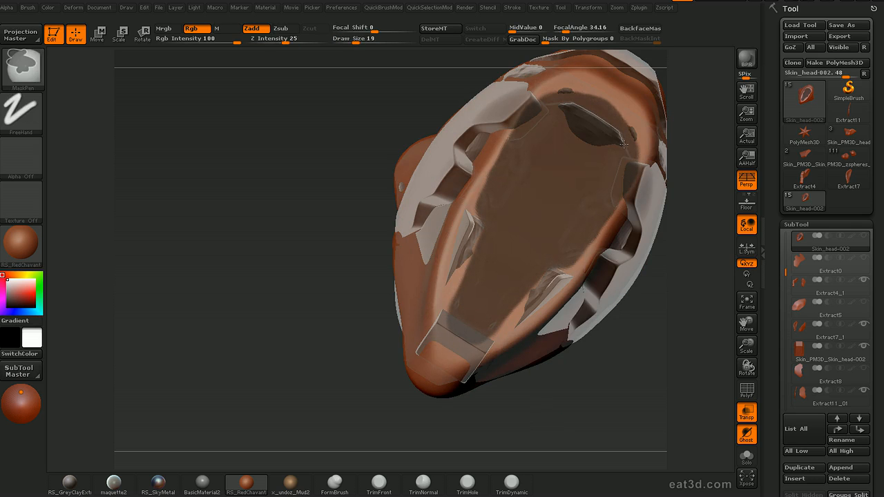
{"action": "left_click_drag", "start_coordinate": [716, 260], "coordinate": [720, 318]}
Step: Extract the masked forehead area with a thickness of -1, select the new piece and turn off transparency
{"action": "left_click_drag", "start_coordinate": [773, 415], "coordinate": [774, 226]}
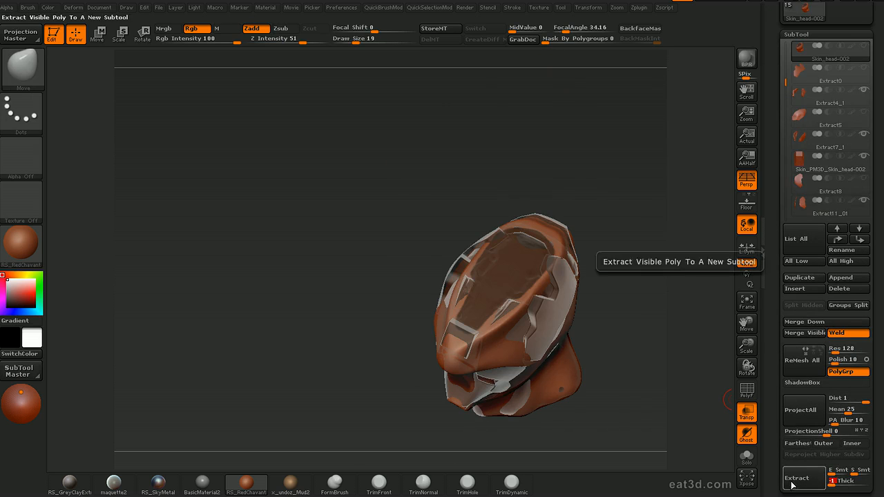
{"action": "left_click_drag", "start_coordinate": [787, 82], "coordinate": [786, 140]}
{"action": "left_click", "coordinate": [837, 184]}
{"action": "left_click_drag", "start_coordinate": [698, 304], "coordinate": [654, 275]}
{"action": "left_click", "coordinate": [747, 412]}
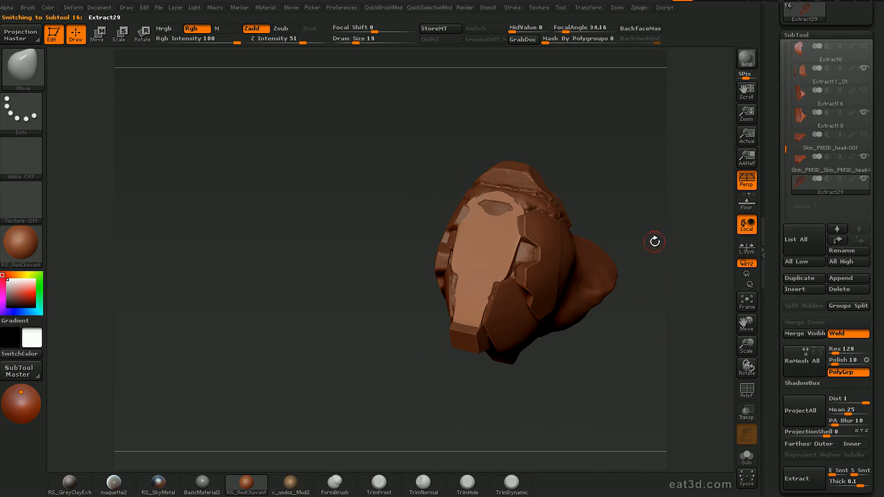
Step: Clip the extracted forehead panel's back edge and its rear side edges against the neighbouring panels
{"action": "key", "text": "alt+d"}
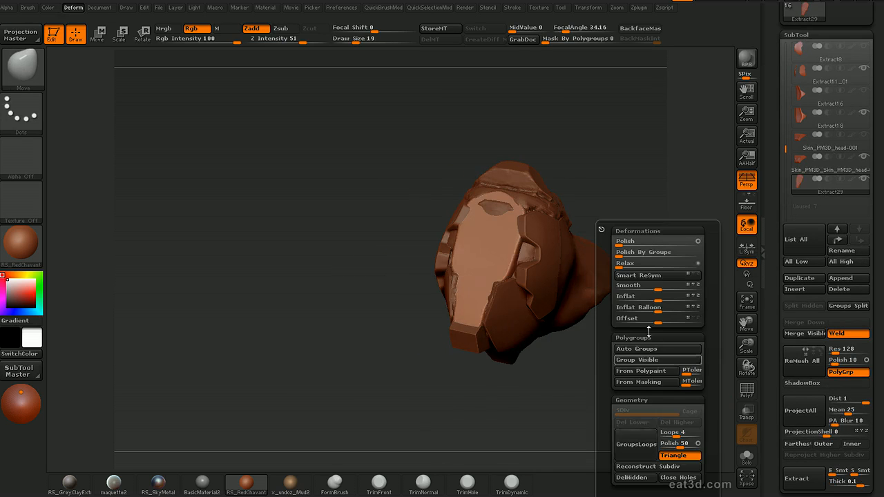
{"action": "left_click_drag", "start_coordinate": [649, 332], "coordinate": [656, 290]}
{"action": "mouse_move", "coordinate": [419, 161]}
{"action": "left_mouse_down", "text": "ctrl+shift"}
{"action": "mouse_move", "coordinate": [550, 166]}
{"action": "mouse_move", "coordinate": [571, 215]}
{"action": "left_mouse_up", "text": "ctrl+shift"}
{"action": "left_click_drag", "start_coordinate": [551, 164], "coordinate": [553, 223], "text": "ctrl+shift"}
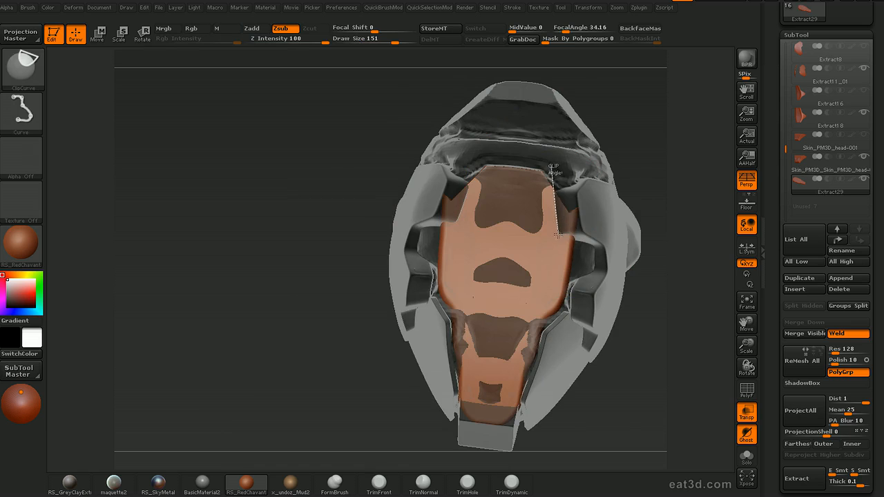
{"action": "left_click_drag", "start_coordinate": [598, 246], "coordinate": [598, 246], "text": "ctrl+shift"}
Step: Clip the forehead panel's tapering front side edges in angled segments and cut its front end straight
{"action": "left_click_drag", "start_coordinate": [561, 150], "coordinate": [513, 298], "text": "ctrl+shift"}
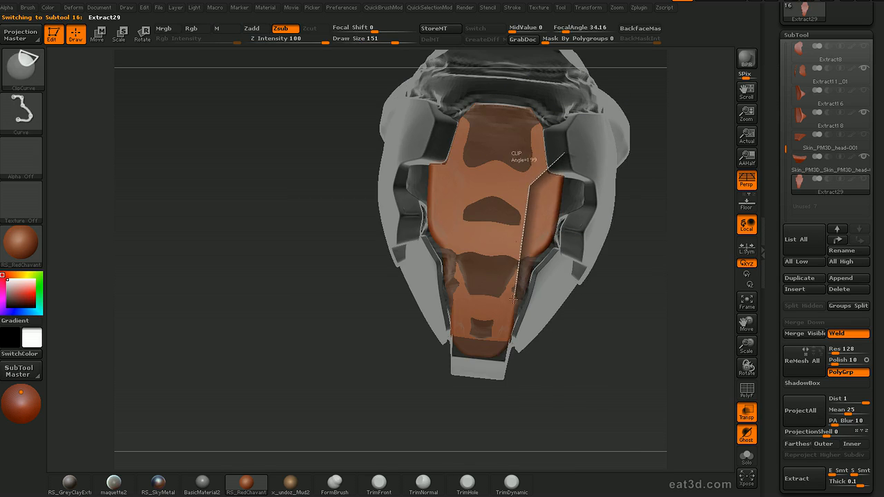
{"action": "left_click_drag", "start_coordinate": [506, 349], "coordinate": [500, 366], "text": "ctrl+shift"}
{"action": "mouse_move", "coordinate": [705, 273]}
{"action": "left_mouse_down"}
{"action": "mouse_move", "coordinate": [703, 247]}
{"action": "mouse_move", "coordinate": [700, 284]}
{"action": "left_mouse_up"}
{"action": "mouse_move", "coordinate": [534, 342]}
{"action": "left_mouse_down", "text": "ctrl+shift"}
{"action": "mouse_move", "coordinate": [479, 340]}
{"action": "mouse_move", "coordinate": [491, 345]}
{"action": "left_mouse_up", "text": "ctrl+shift"}
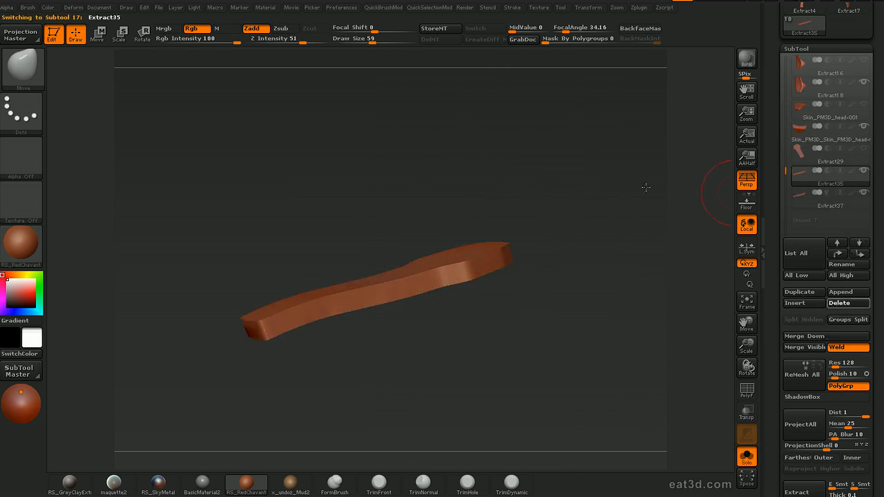
Step: Extract a rear skull panel from Skin_head-003 with a thickness of -1 and select the new piece
{"action": "left_click_drag", "start_coordinate": [646, 187], "coordinate": [608, 191]}
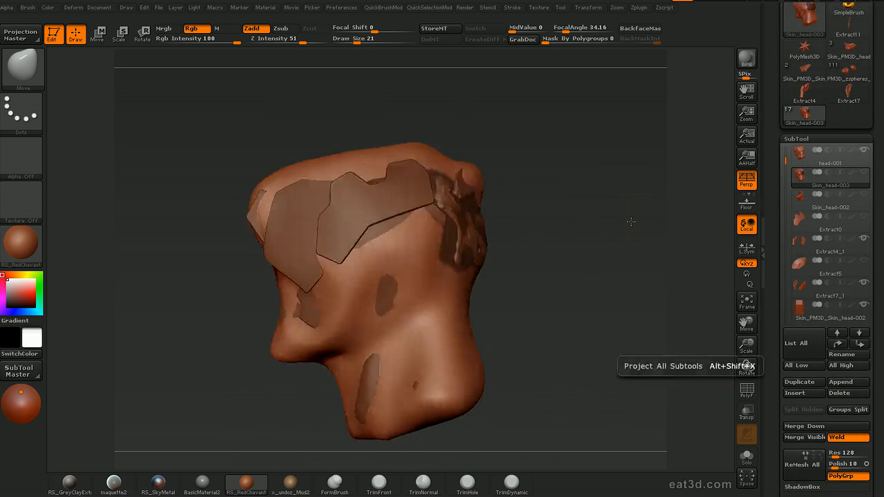
{"action": "mouse_move", "coordinate": [594, 249]}
{"action": "left_mouse_down"}
{"action": "mouse_move", "coordinate": [583, 226]}
{"action": "mouse_move", "coordinate": [600, 223]}
{"action": "left_mouse_up"}
{"action": "left_click_drag", "start_coordinate": [767, 376], "coordinate": [768, 270]}
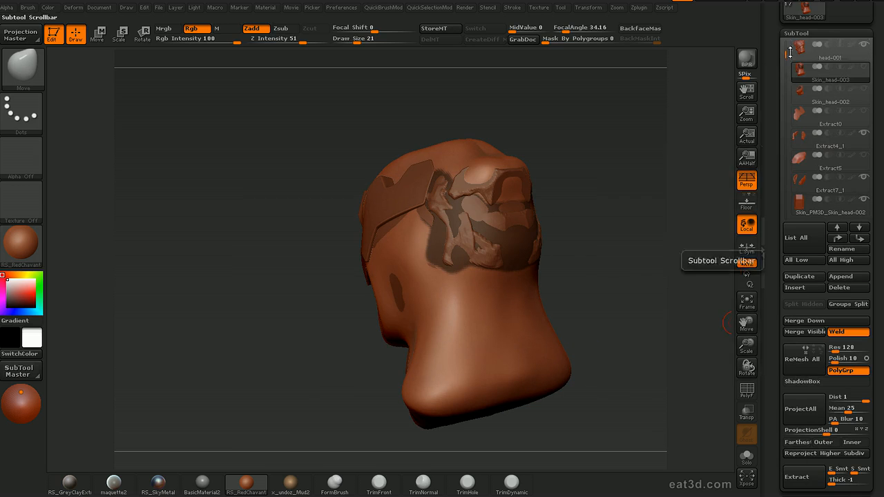
{"action": "mouse_move", "coordinate": [864, 48]}
{"action": "left_click_drag", "start_coordinate": [788, 58], "coordinate": [771, 158]}
{"action": "left_click", "coordinate": [800, 190]}
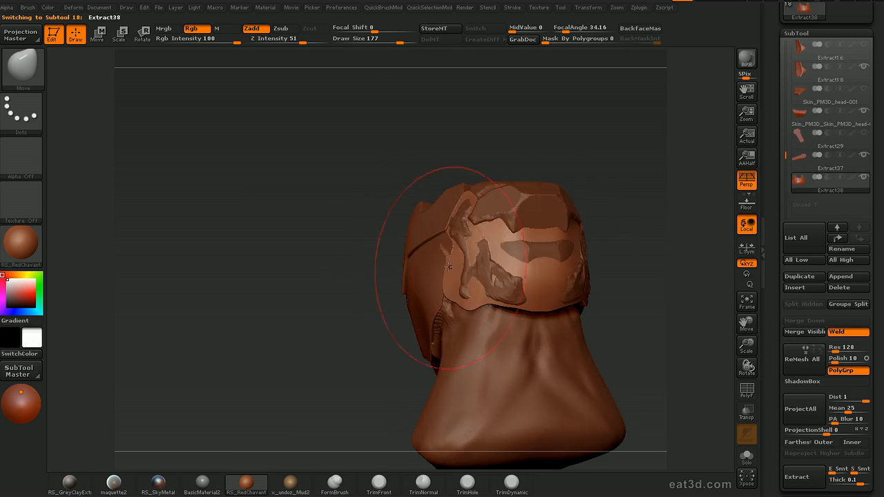
Step: Clip the rear skull panel's upper and side edges to follow the adjoining panels
{"action": "left_click_drag", "start_coordinate": [451, 267], "coordinate": [447, 267]}
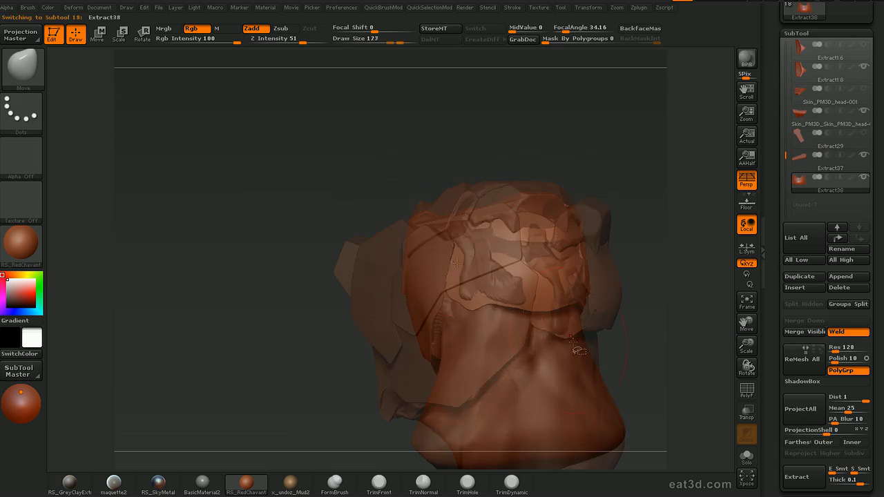
{"action": "left_click_drag", "start_coordinate": [415, 273], "coordinate": [541, 175], "text": "ctrl+shift"}
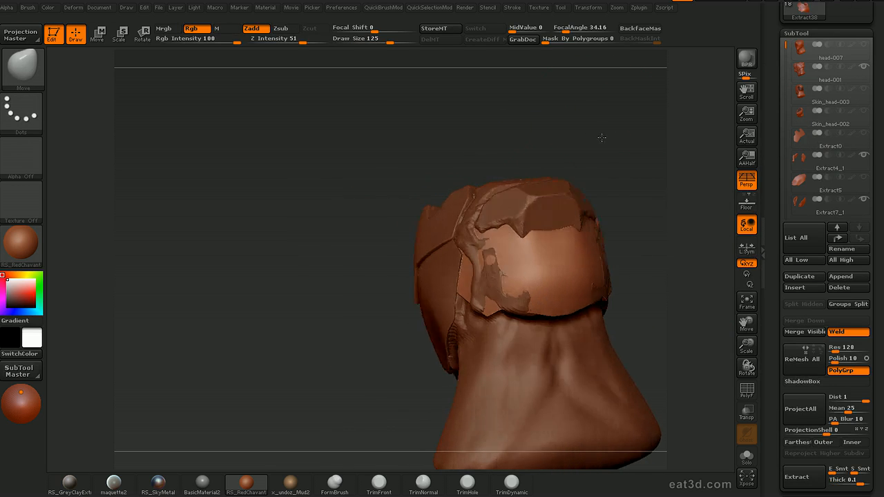
{"action": "left_click_drag", "start_coordinate": [601, 138], "coordinate": [621, 140]}
{"action": "left_click_drag", "start_coordinate": [554, 212], "coordinate": [567, 206], "text": "ctrl+shift"}
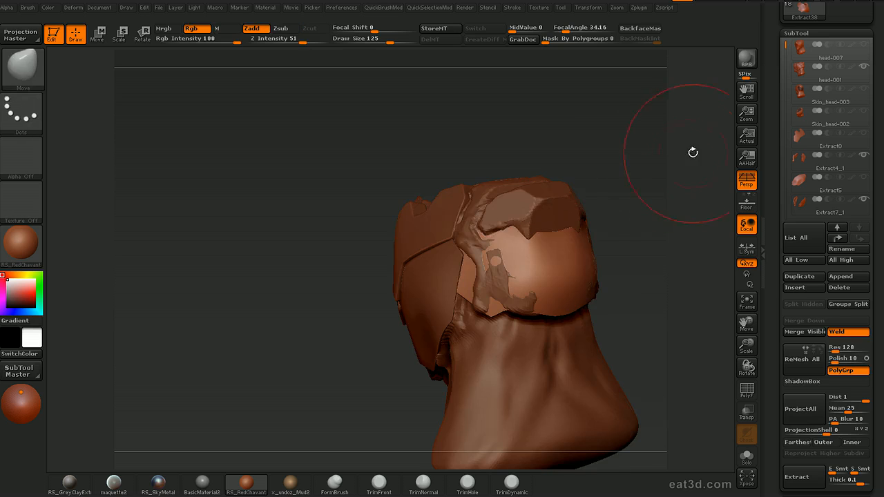
{"action": "left_click_drag", "start_coordinate": [693, 152], "coordinate": [673, 151]}
{"action": "left_click_drag", "start_coordinate": [561, 238], "coordinate": [636, 154], "text": "ctrl+shift"}
{"action": "left_click_drag", "start_coordinate": [693, 138], "coordinate": [760, 141]}
{"action": "left_click_drag", "start_coordinate": [506, 294], "coordinate": [518, 234], "text": "ctrl+shift"}
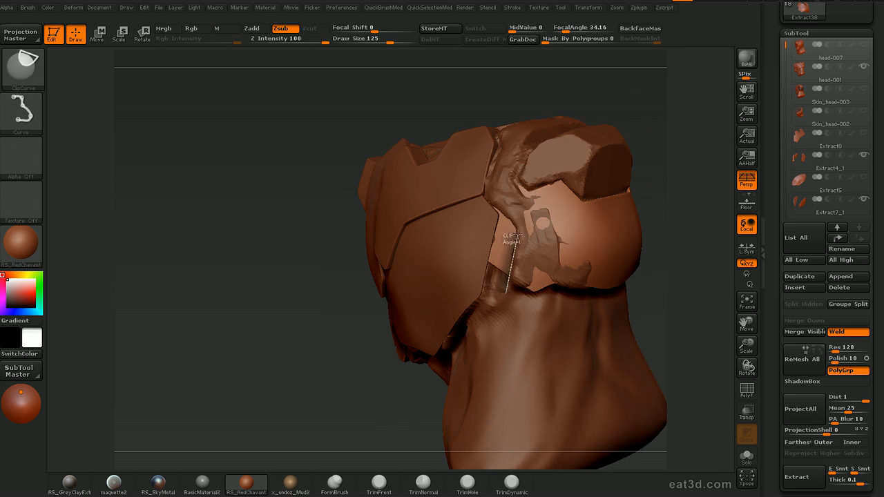
{"action": "left_click_drag", "start_coordinate": [483, 201], "coordinate": [483, 123], "text": "ctrl+shift"}
Step: Mask a band across the crown of head-007 between the side and rear panels with the MaskPen
{"action": "left_click_drag", "start_coordinate": [690, 121], "coordinate": [719, 124]}
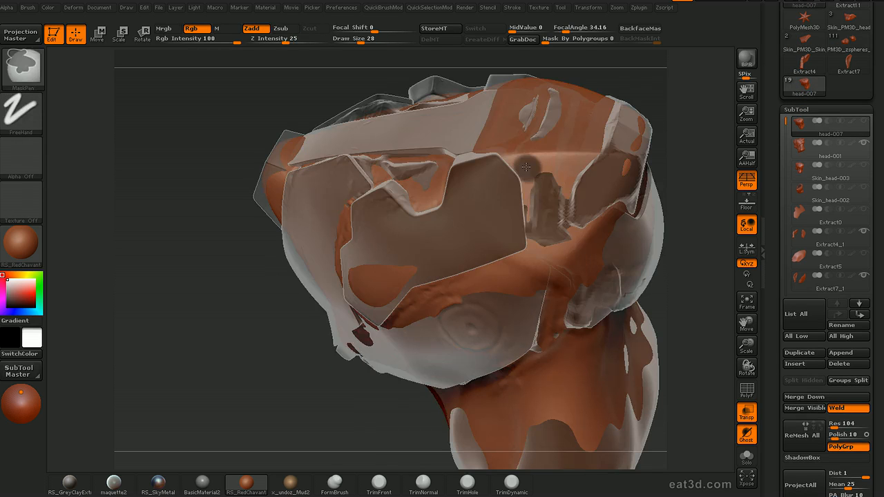
{"action": "mouse_move", "coordinate": [526, 167]}
{"action": "left_mouse_down", "text": "ctrl"}
{"action": "mouse_move", "coordinate": [536, 231]}
{"action": "mouse_move", "coordinate": [563, 195]}
{"action": "left_mouse_up", "text": "ctrl"}
{"action": "left_click_drag", "start_coordinate": [691, 109], "coordinate": [694, 132]}
{"action": "mouse_move", "coordinate": [524, 169]}
{"action": "left_mouse_down", "text": "ctrl"}
{"action": "mouse_move", "coordinate": [553, 73]}
{"action": "mouse_move", "coordinate": [546, 144]}
{"action": "left_mouse_up", "text": "ctrl"}
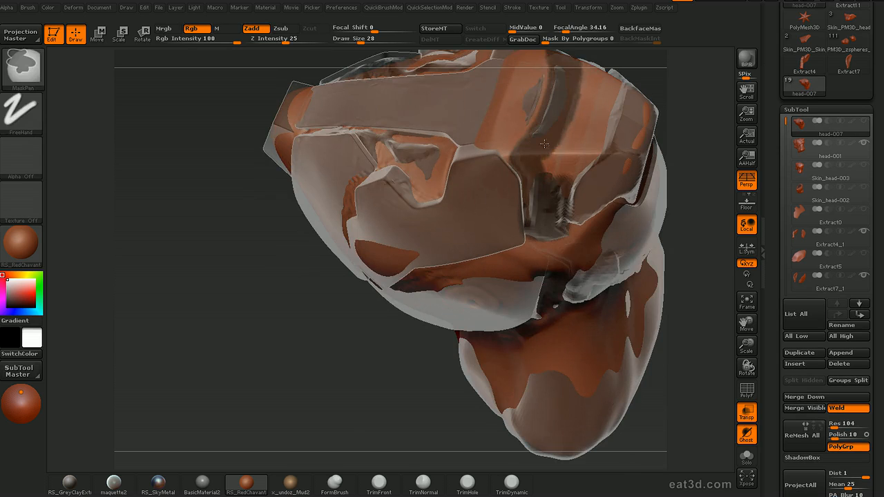
{"action": "left_click_drag", "start_coordinate": [690, 111], "coordinate": [707, 119]}
{"action": "mouse_move", "coordinate": [560, 185]}
{"action": "left_mouse_down", "text": "ctrl"}
{"action": "mouse_move", "coordinate": [599, 77]}
{"action": "mouse_move", "coordinate": [579, 137]}
{"action": "left_mouse_up", "text": "ctrl"}
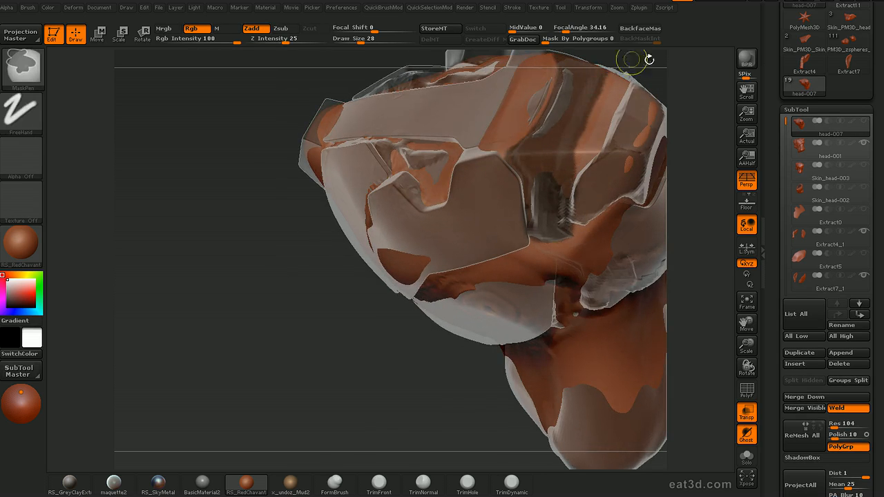
{"action": "left_click_drag", "start_coordinate": [630, 59], "coordinate": [637, 61]}
{"action": "left_click_drag", "start_coordinate": [691, 113], "coordinate": [685, 115]}
{"action": "left_click_drag", "start_coordinate": [519, 213], "coordinate": [511, 149], "text": "ctrl"}
{"action": "left_click_drag", "start_coordinate": [691, 112], "coordinate": [663, 109]}
{"action": "left_click_drag", "start_coordinate": [517, 220], "coordinate": [507, 139], "text": "ctrl"}
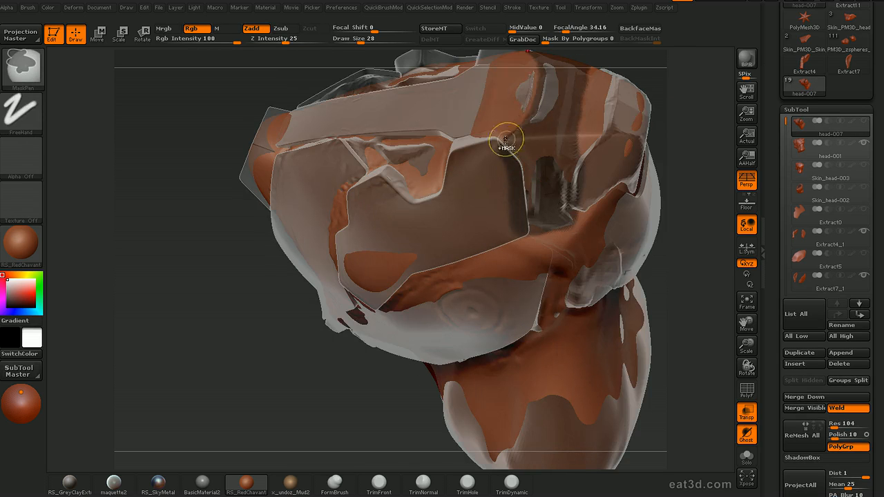
Step: Extract the masked crown band as a new subtool and select it
{"action": "left_click_drag", "start_coordinate": [684, 197], "coordinate": [690, 148], "text": "alt"}
{"action": "left_click_drag", "start_coordinate": [781, 322], "coordinate": [779, 288]}
{"action": "left_click", "coordinate": [797, 322]}
{"action": "left_click_drag", "start_coordinate": [666, 270], "coordinate": [700, 220]}
{"action": "left_click_drag", "start_coordinate": [785, 153], "coordinate": [785, 257]}
{"action": "left_click", "coordinate": [829, 248]}
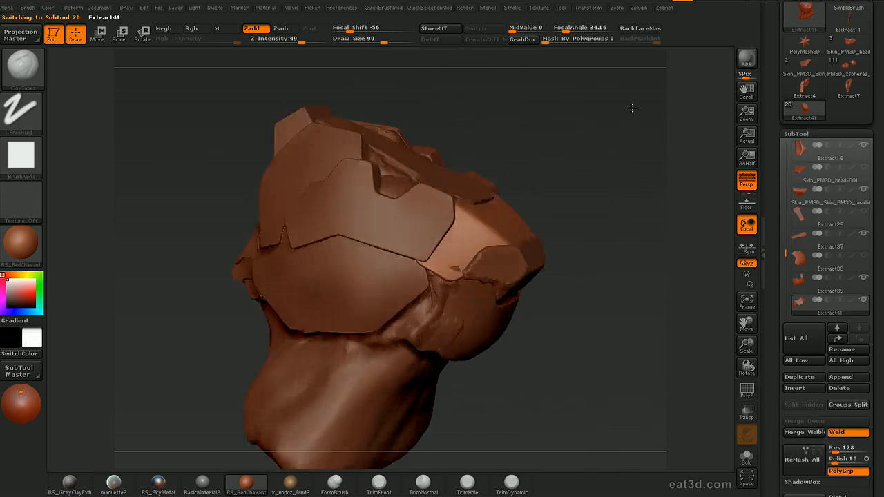
Step: Clip the crown band's rear and lower edges along the rear skull panel with ClipCurve
{"action": "left_click_drag", "start_coordinate": [632, 108], "coordinate": [627, 154]}
{"action": "left_click_drag", "start_coordinate": [521, 282], "coordinate": [441, 297], "text": "ctrl+shift"}
{"action": "left_click_drag", "start_coordinate": [617, 123], "coordinate": [615, 190]}
{"action": "left_click_drag", "start_coordinate": [586, 164], "coordinate": [526, 247], "text": "ctrl+shift"}
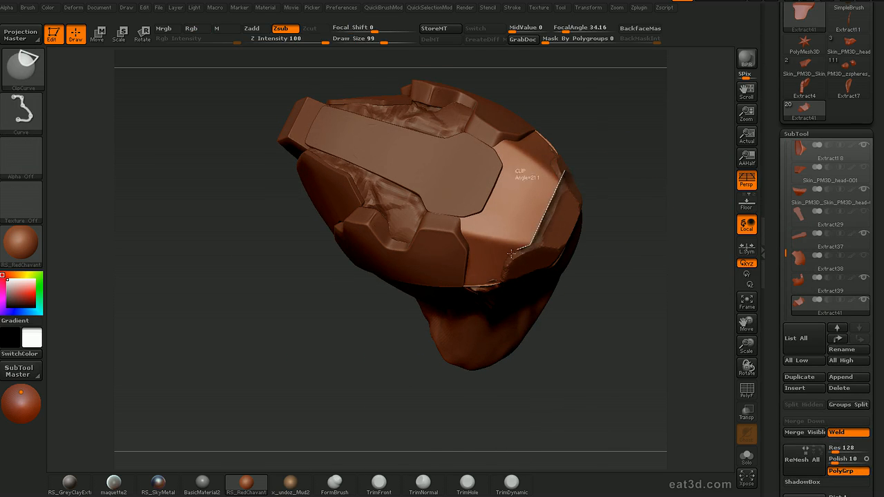
{"action": "left_click_drag", "start_coordinate": [497, 278], "coordinate": [497, 277], "text": "ctrl+shift"}
Step: Clip the crown band's front edge to follow the end of the central top panel
{"action": "left_click_drag", "start_coordinate": [566, 332], "coordinate": [486, 190]}
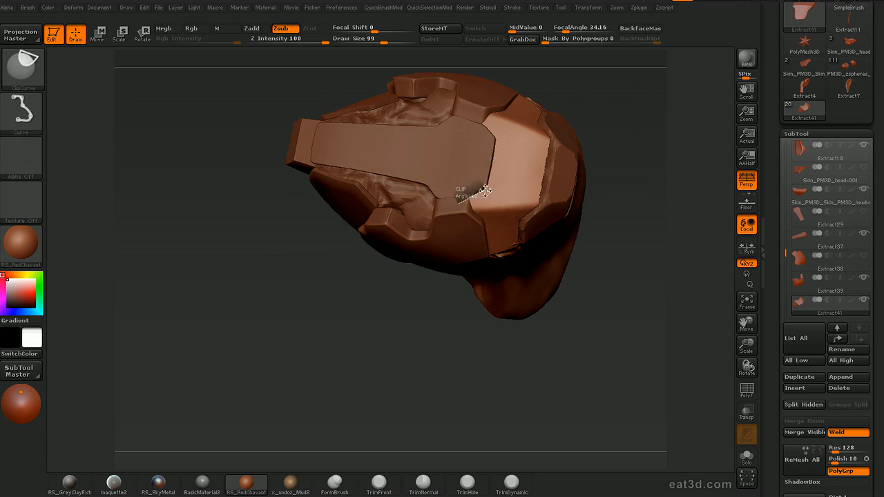
{"action": "left_click_drag", "start_coordinate": [494, 159], "coordinate": [494, 103], "text": "ctrl+shift"}
{"action": "mouse_move", "coordinate": [639, 114]}
{"action": "left_mouse_down"}
{"action": "mouse_move", "coordinate": [647, 125]}
{"action": "mouse_move", "coordinate": [625, 74]}
{"action": "left_mouse_up"}
{"action": "left_click_drag", "start_coordinate": [471, 187], "coordinate": [475, 216], "text": "ctrl+shift"}
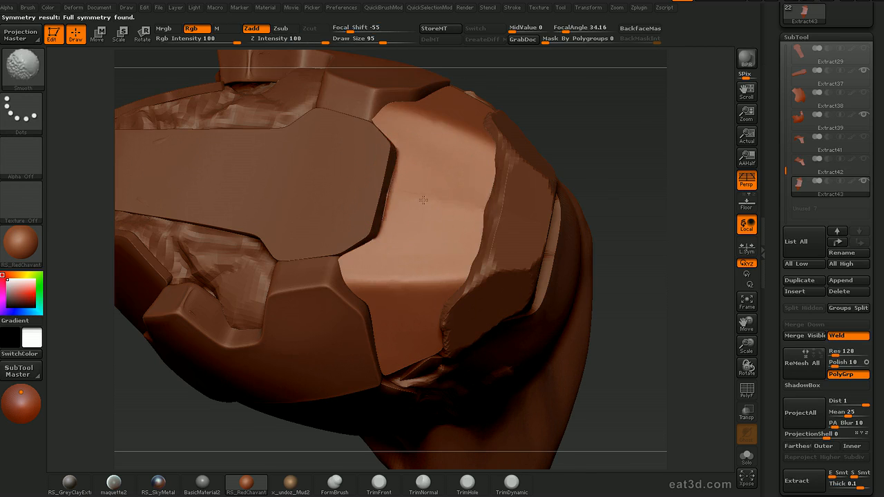
Step: Flatten the planes and corners of the crown panel with the hPolish brush, showing the panel on its own
{"action": "key", "text": "b"}
{"action": "key", "text": "h"}
{"action": "key", "text": "p"}
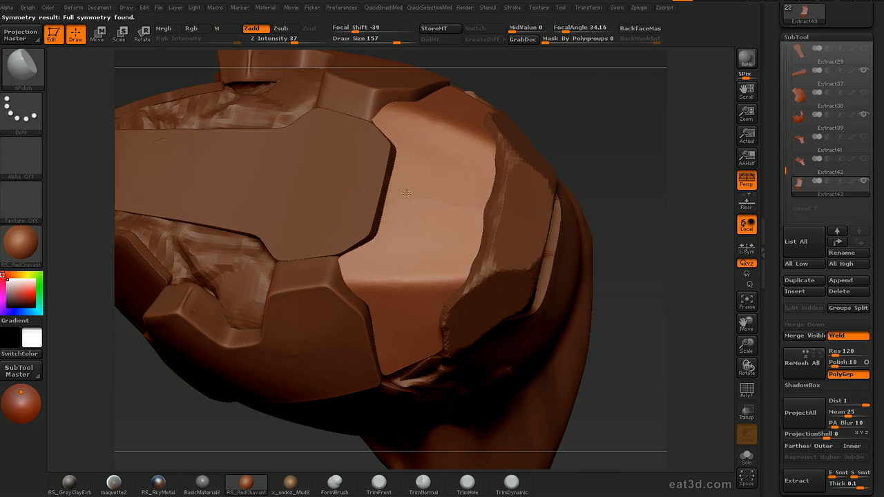
{"action": "left_click_drag", "start_coordinate": [471, 218], "coordinate": [444, 230]}
{"action": "left_click_drag", "start_coordinate": [627, 207], "coordinate": [632, 89]}
{"action": "key", "text": "alt+shift+s"}
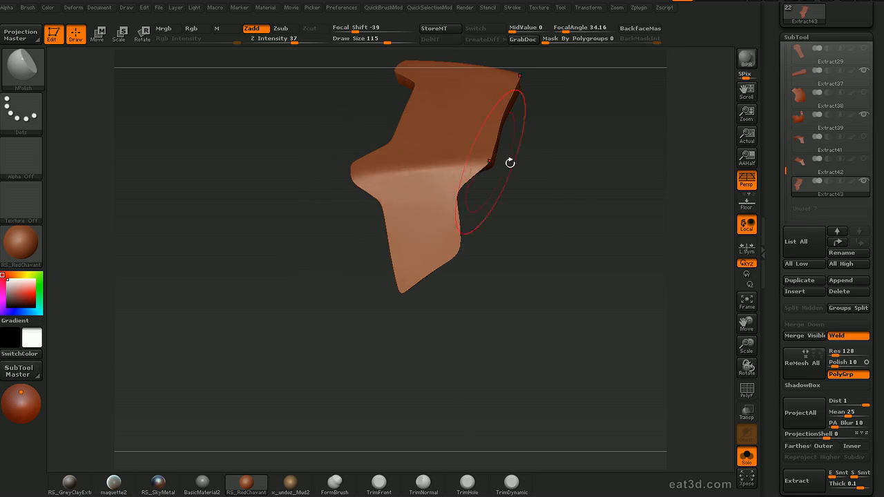
{"action": "left_click_drag", "start_coordinate": [510, 163], "coordinate": [418, 209]}
{"action": "key", "text": "s"}
{"action": "left_click_drag", "start_coordinate": [408, 266], "coordinate": [380, 165]}
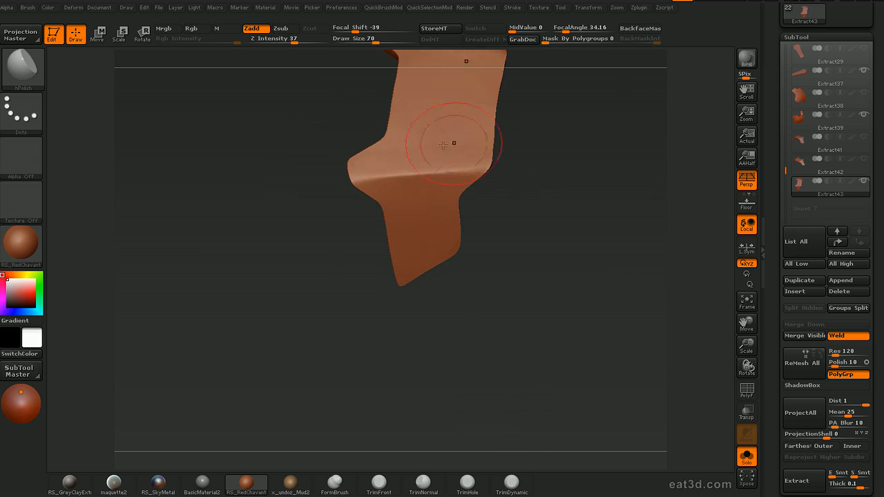
{"action": "left_click_drag", "start_coordinate": [585, 144], "coordinate": [456, 286]}
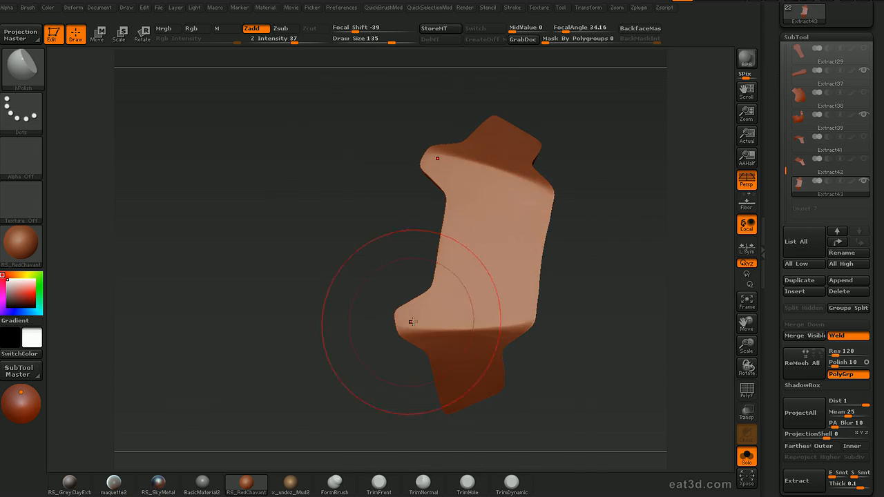
Step: Isolate the rear crown portion of PM3D_head-001 with a lasso selection and remesh it at resolution 128
{"action": "key", "text": "ctrl+shift+s"}
{"action": "left_click_drag", "start_coordinate": [671, 297], "coordinate": [663, 203]}
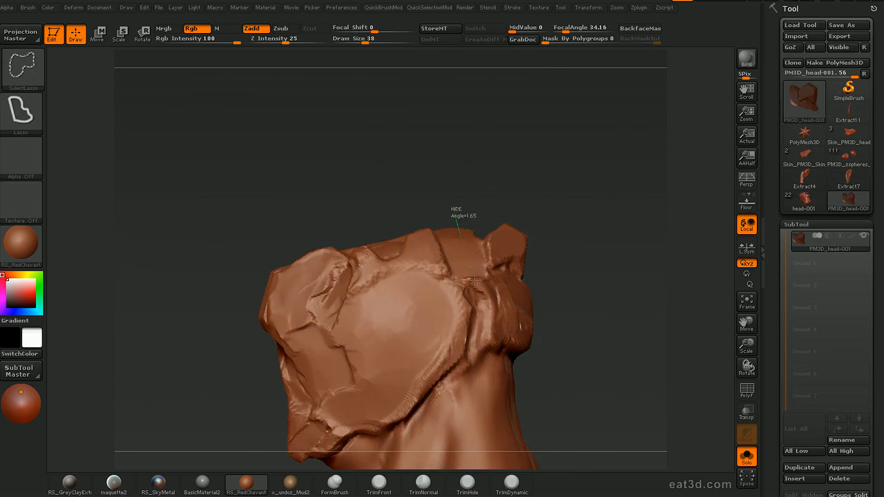
{"action": "left_click_drag", "start_coordinate": [454, 207], "coordinate": [648, 199], "text": "ctrl+shift"}
{"action": "left_click_drag", "start_coordinate": [771, 359], "coordinate": [774, 163]}
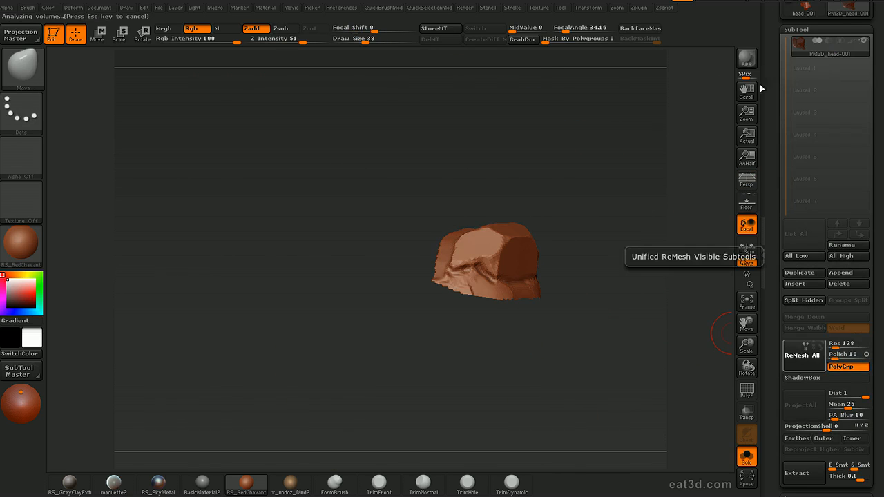
Step: Clip flat facets across the top, back and sides of the remeshed rear crown block
{"action": "left_click_drag", "start_coordinate": [477, 192], "coordinate": [549, 237], "text": "ctrl+shift"}
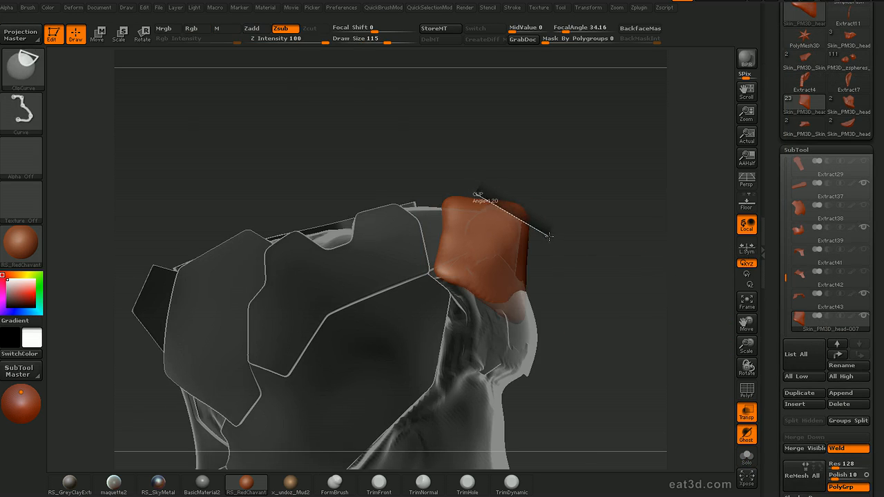
{"action": "left_click_drag", "start_coordinate": [523, 202], "coordinate": [563, 429], "text": "ctrl+shift"}
{"action": "left_click_drag", "start_coordinate": [610, 255], "coordinate": [666, 253], "text": "alt"}
{"action": "left_click_drag", "start_coordinate": [476, 249], "coordinate": [591, 171], "text": "ctrl+shift"}
{"action": "left_click_drag", "start_coordinate": [608, 164], "coordinate": [566, 186]}
{"action": "left_click_drag", "start_coordinate": [596, 191], "coordinate": [251, 413], "text": "ctrl+shift"}
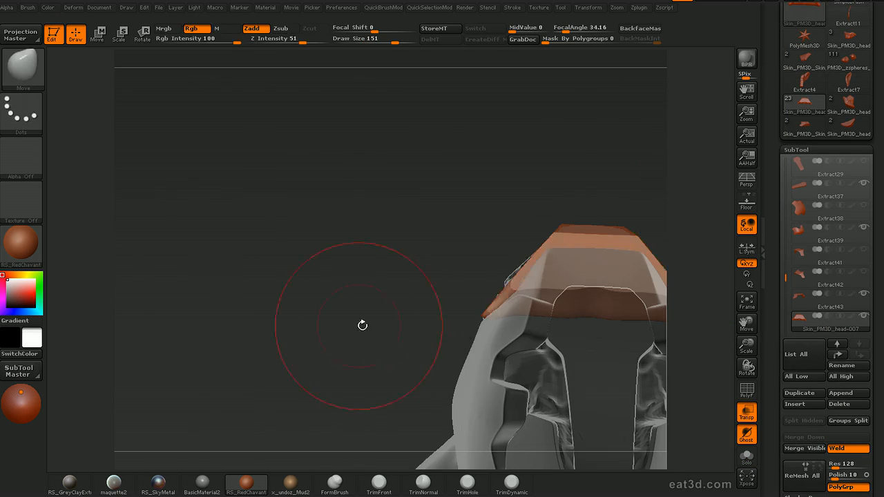
Step: Clip the rear crown block's front and lower edges into angled corners that meet the surrounding panels
{"action": "left_click_drag", "start_coordinate": [523, 334], "coordinate": [552, 212], "text": "ctrl+shift"}
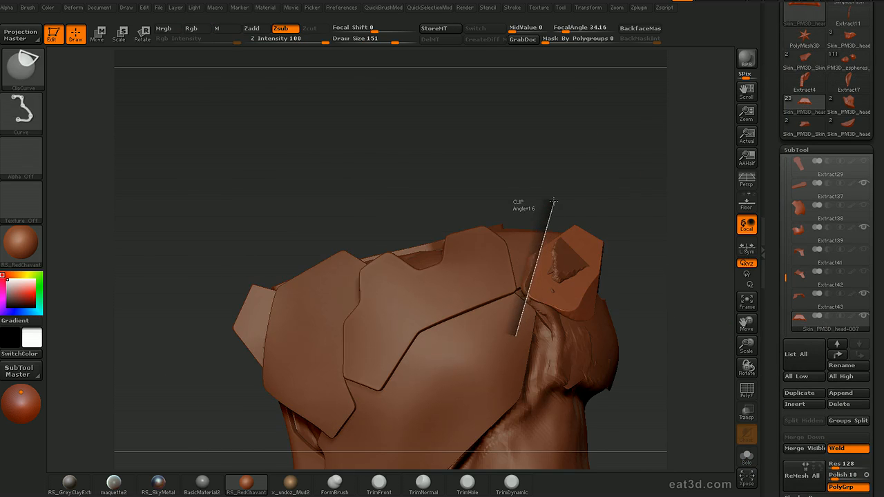
{"action": "left_click_drag", "start_coordinate": [544, 325], "coordinate": [517, 305], "text": "ctrl+shift"}
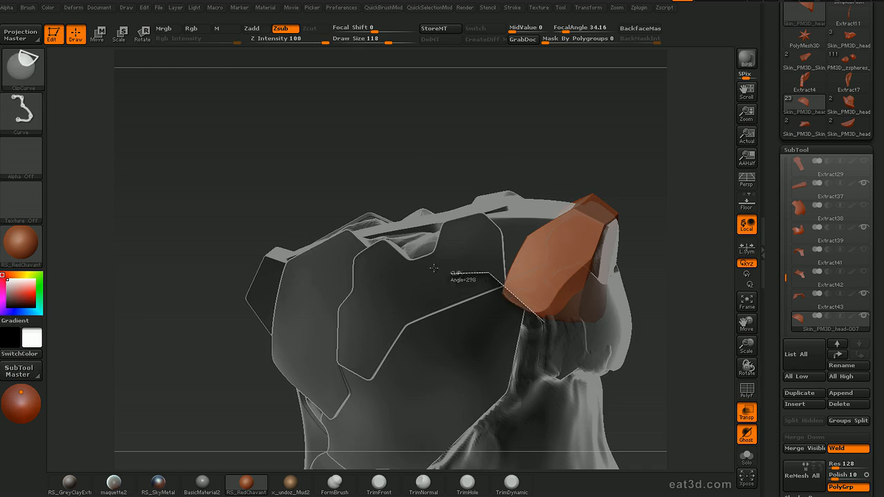
{"action": "left_click_drag", "start_coordinate": [434, 268], "coordinate": [434, 268], "text": "ctrl+shift"}
{"action": "left_click_drag", "start_coordinate": [520, 329], "coordinate": [568, 182], "text": "ctrl+shift"}
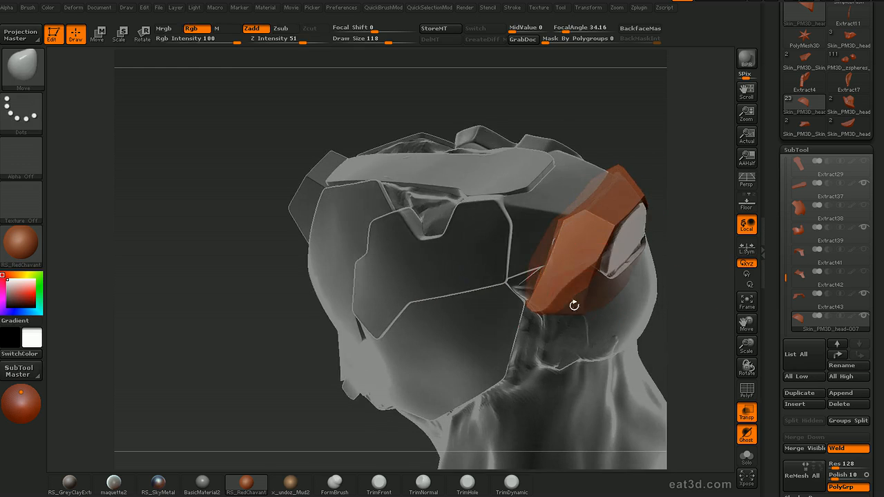
{"action": "left_click_drag", "start_coordinate": [622, 319], "coordinate": [493, 238], "text": "ctrl+shift"}
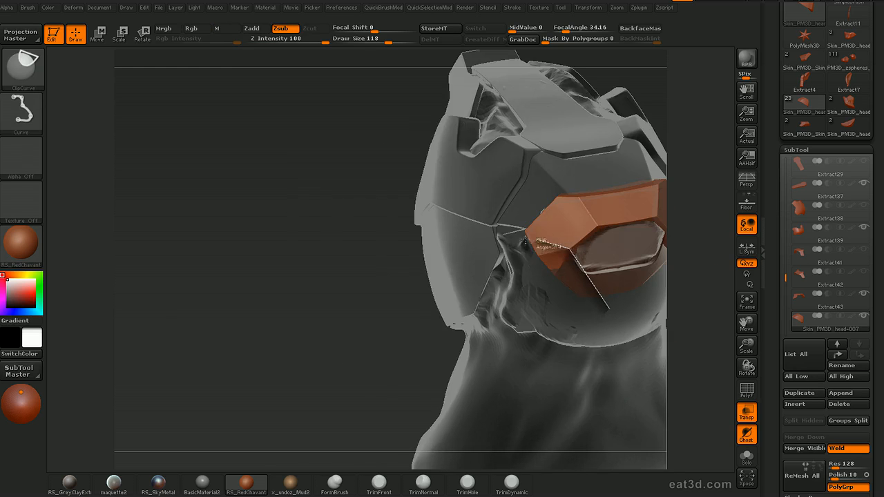
{"action": "left_click_drag", "start_coordinate": [546, 285], "coordinate": [545, 285], "text": "ctrl+shift"}
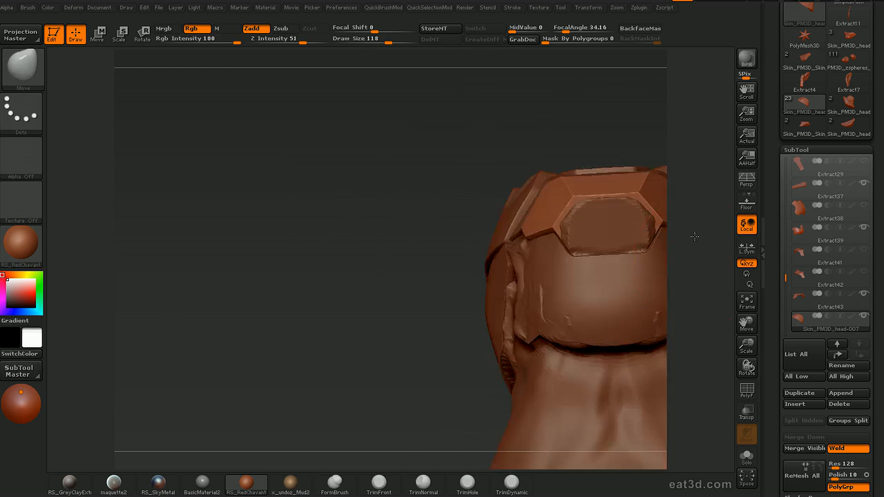
Step: Select the rear skull panel Extract39 and check how its upper corner meets the neighbouring panels
{"action": "left_click", "coordinate": [548, 228], "text": "alt"}
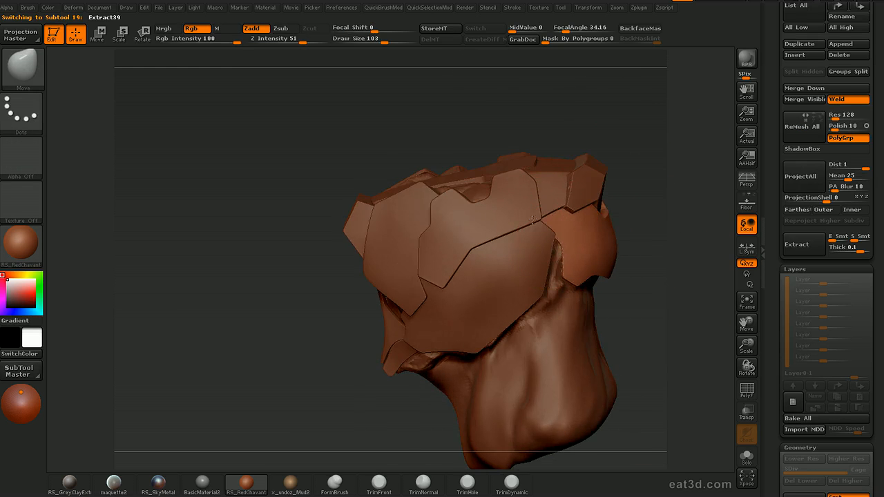
{"action": "left_click_drag", "start_coordinate": [659, 139], "coordinate": [601, 149]}
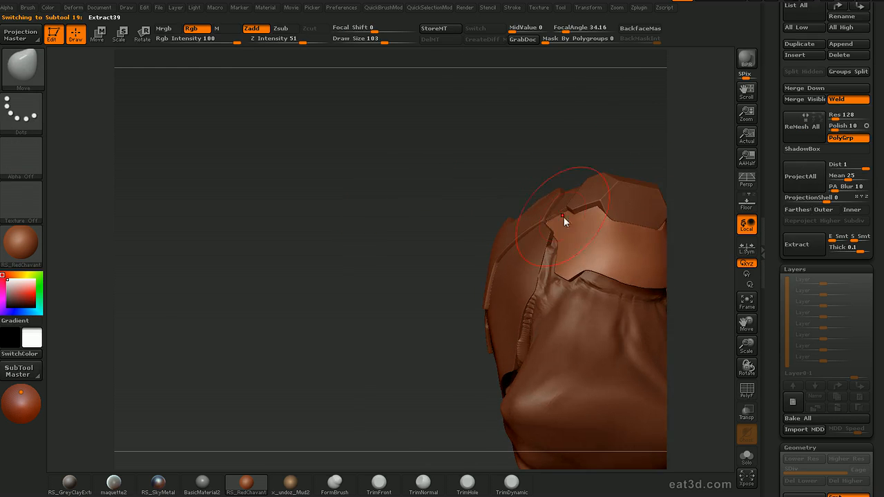
{"action": "mouse_move", "coordinate": [657, 139]}
{"action": "left_mouse_down"}
{"action": "mouse_move", "coordinate": [681, 144]}
{"action": "mouse_move", "coordinate": [650, 154]}
{"action": "mouse_move", "coordinate": [651, 132]}
{"action": "mouse_move", "coordinate": [666, 219]}
{"action": "mouse_move", "coordinate": [657, 205]}
{"action": "left_mouse_up"}
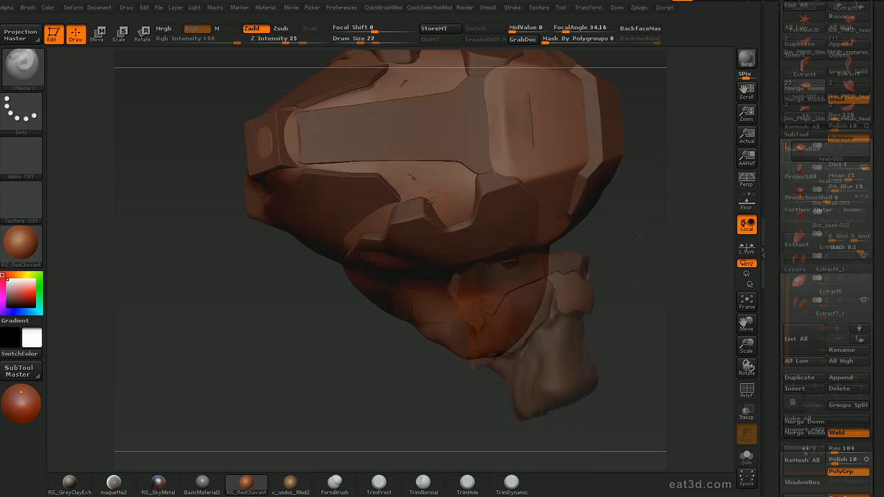
Step: Mask the two gaps beside the central top panel on head-008, extract them with a thickness of about -0.25 and select the new piece
{"action": "mouse_move", "coordinate": [434, 194]}
{"action": "left_mouse_down", "text": "ctrl"}
{"action": "mouse_move", "coordinate": [452, 213]}
{"action": "mouse_move", "coordinate": [457, 179]}
{"action": "mouse_move", "coordinate": [398, 171]}
{"action": "left_mouse_up", "text": "ctrl"}
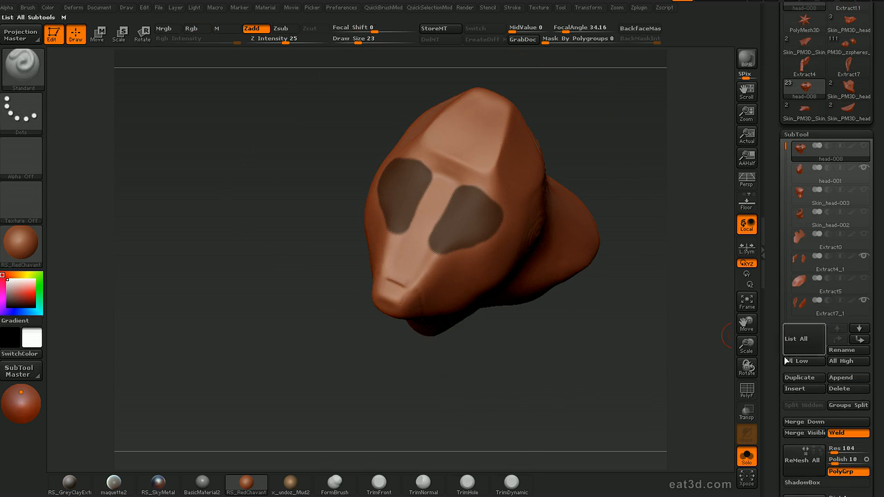
{"action": "scroll", "coordinate": [850, 387], "scroll_direction": "down", "scroll_amount": 5}
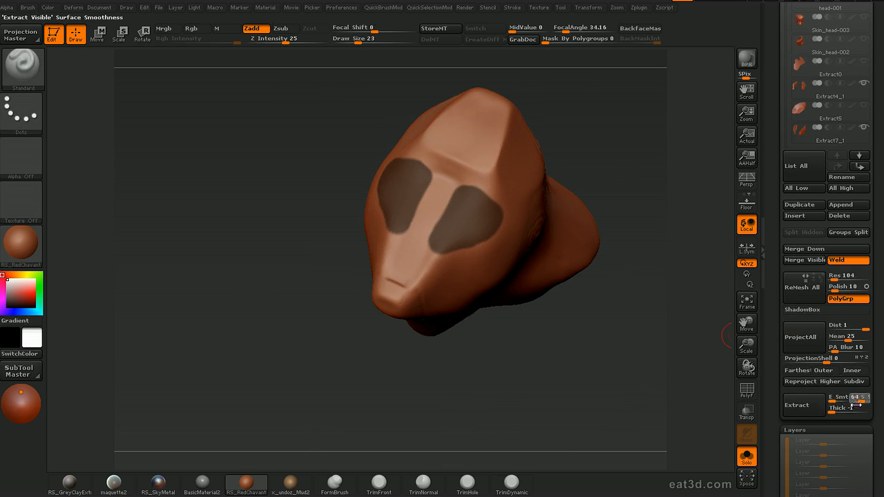
{"action": "left_click", "coordinate": [834, 410]}
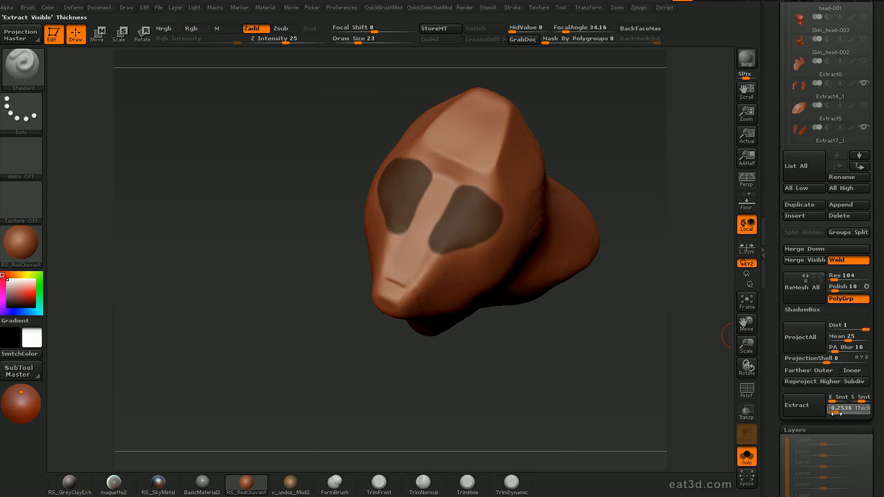
{"action": "left_click", "coordinate": [796, 406]}
{"action": "scroll", "coordinate": [795, 207], "scroll_direction": "up", "scroll_amount": 4}
{"action": "left_click_drag", "start_coordinate": [787, 120], "coordinate": [788, 255]}
{"action": "left_click", "coordinate": [802, 204]}
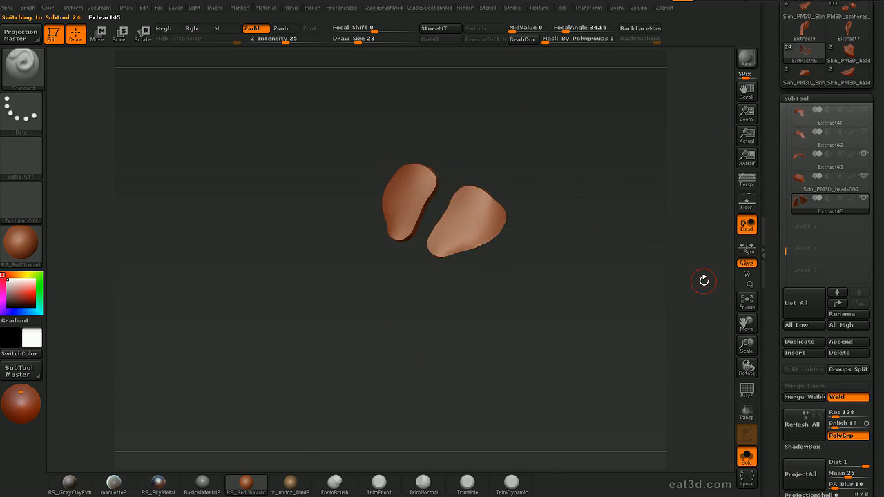
Step: Group the new inset piece's visible polygons and clip its outer edges along the surrounding side panels
{"action": "left_click_drag", "start_coordinate": [704, 281], "coordinate": [632, 189]}
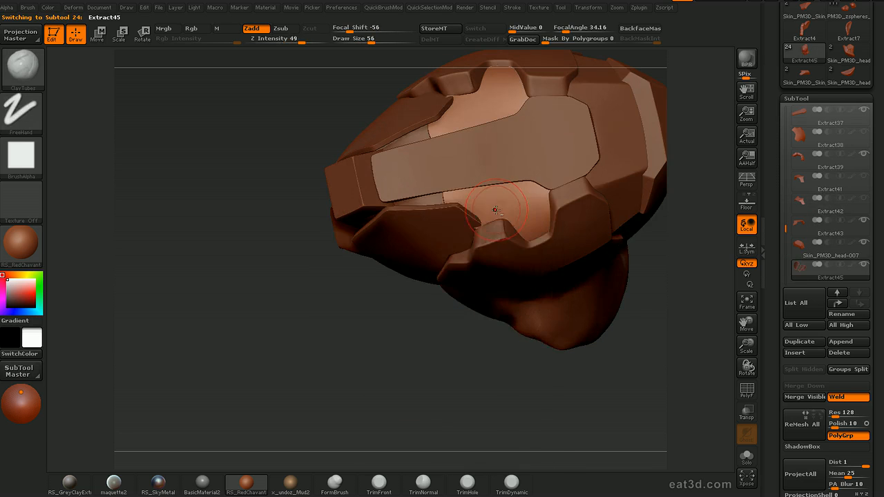
{"action": "key", "text": "d"}
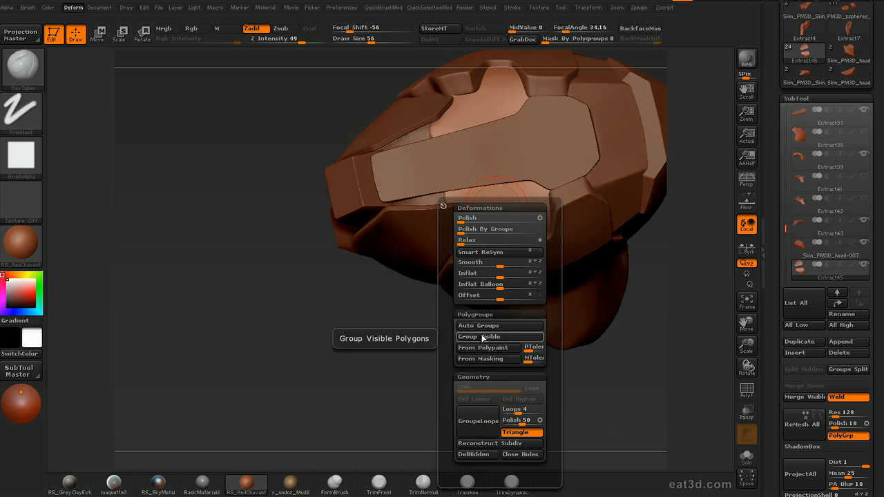
{"action": "key", "text": "shift+t"}
{"action": "left_click_drag", "start_coordinate": [544, 273], "coordinate": [451, 171], "text": "ctrl+shift"}
{"action": "left_click_drag", "start_coordinate": [464, 360], "coordinate": [462, 364]}
{"action": "left_click_drag", "start_coordinate": [536, 258], "coordinate": [479, 228], "text": "ctrl+shift"}
{"action": "left_click_drag", "start_coordinate": [533, 336], "coordinate": [512, 251]}
Step: Clip the inset piece's inner edge along the border of the central top panel with ClipCurve
{"action": "left_click_drag", "start_coordinate": [517, 352], "coordinate": [555, 263]}
{"action": "left_click_drag", "start_coordinate": [359, 104], "coordinate": [561, 245], "text": "shift"}
{"action": "key", "text": "b"}
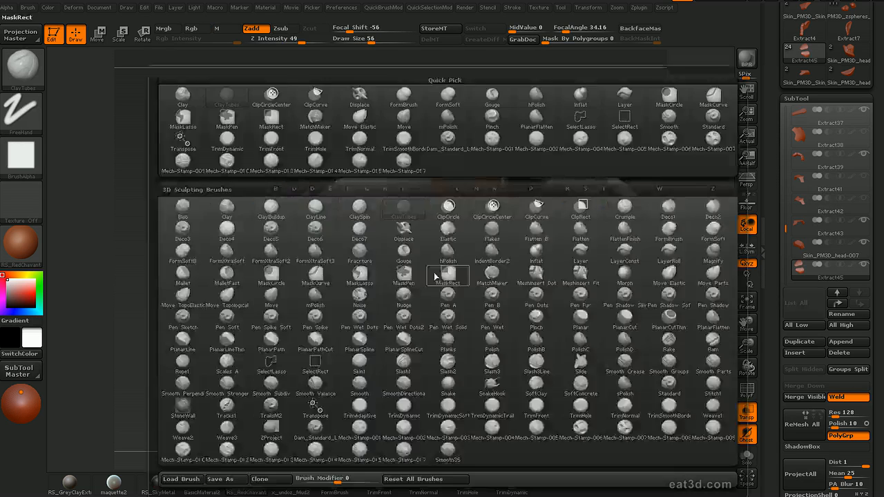
{"action": "key", "text": "c"}
{"action": "key", "text": "c"}
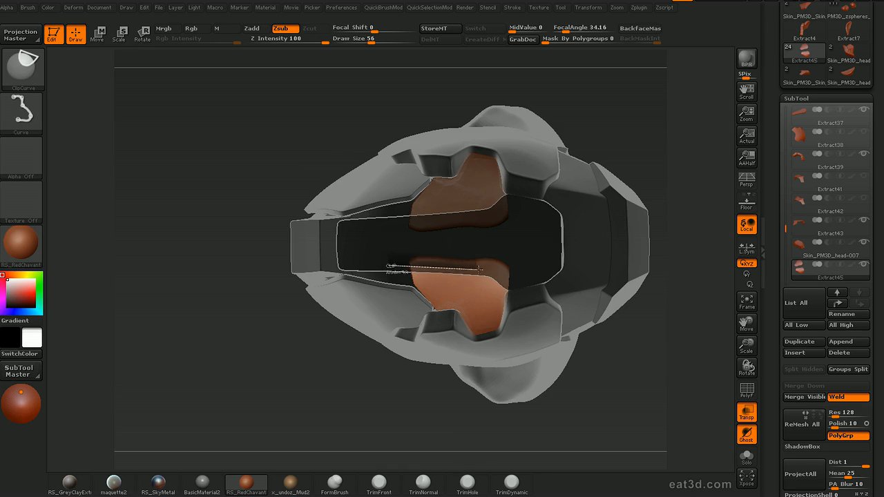
{"action": "left_click_drag", "start_coordinate": [494, 271], "coordinate": [496, 271], "text": "ctrl+shift"}
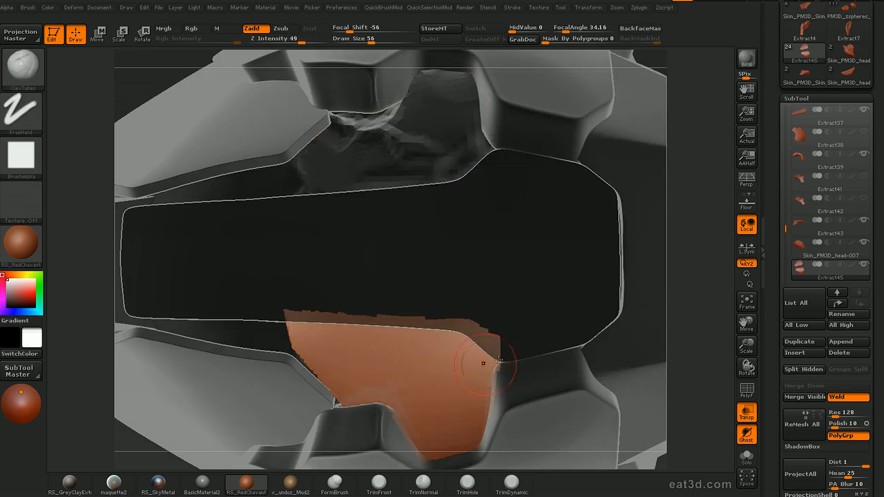
{"action": "mouse_move", "coordinate": [505, 365]}
{"action": "left_mouse_down"}
{"action": "mouse_move", "coordinate": [701, 276]}
{"action": "mouse_move", "coordinate": [659, 150]}
{"action": "mouse_move", "coordinate": [620, 178]}
{"action": "mouse_move", "coordinate": [612, 146]}
{"action": "mouse_move", "coordinate": [612, 191]}
{"action": "mouse_move", "coordinate": [637, 178]}
{"action": "left_mouse_up"}
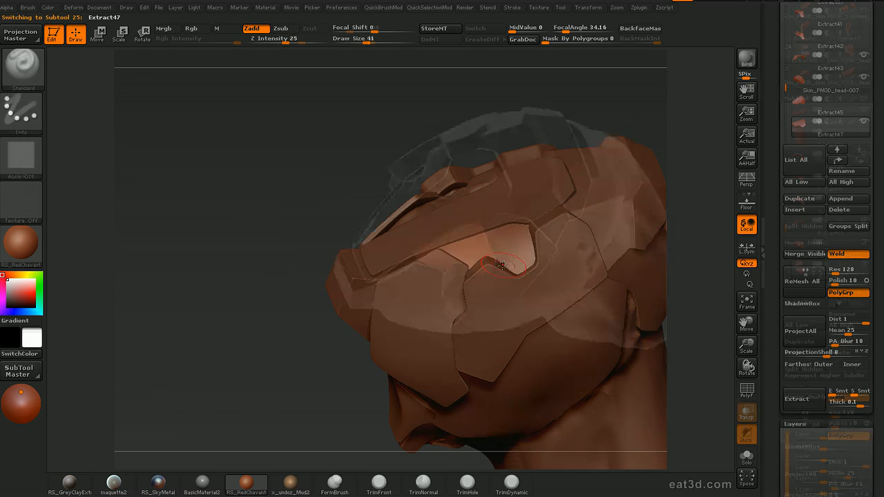
Step: Flatten the surface of the inset panel Extract47 with the hPolish brush
{"action": "key", "text": "b"}
{"action": "key", "text": "h"}
{"action": "key", "text": "p"}
{"action": "left_click_drag", "start_coordinate": [509, 250], "coordinate": [518, 268]}
{"action": "left_click_drag", "start_coordinate": [713, 153], "coordinate": [507, 257]}
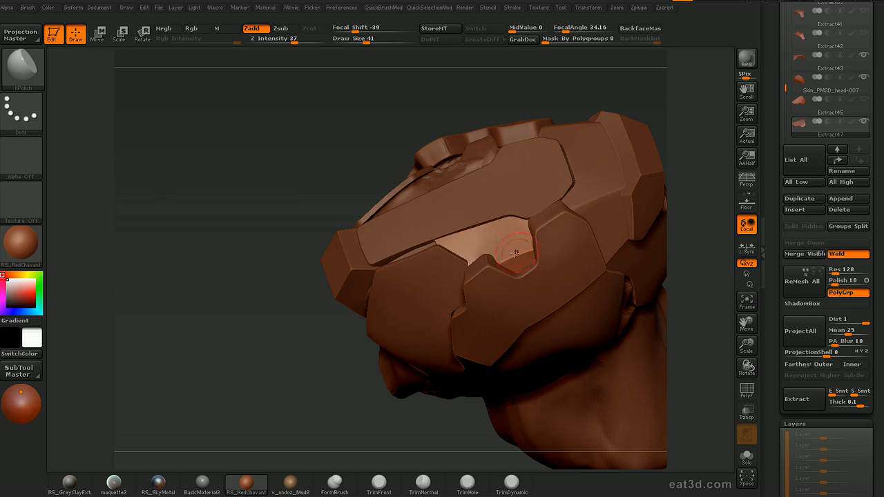
Step: Fit the inset panel into the gap between the side and top panels with the Move brush and smooth it
{"action": "key", "text": "b"}
{"action": "key", "text": "m"}
{"action": "key", "text": "v"}
{"action": "left_click_drag", "start_coordinate": [709, 141], "coordinate": [537, 250]}
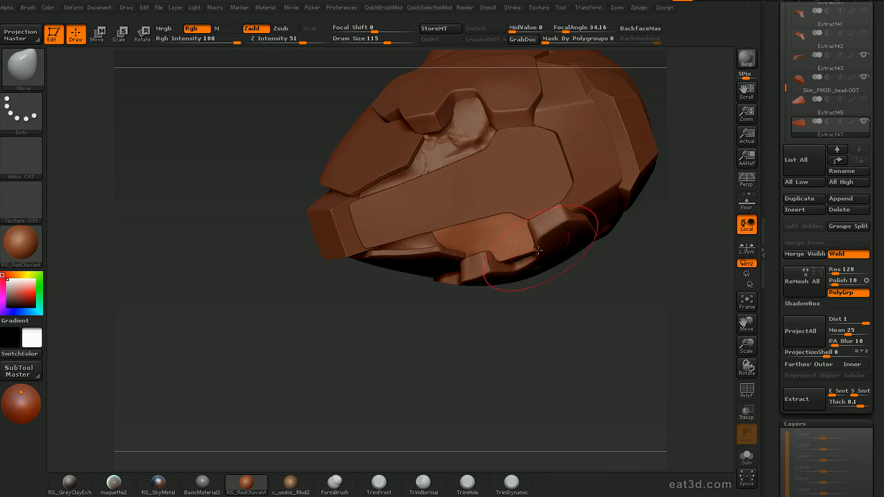
{"action": "key", "text": "s"}
{"action": "left_click", "coordinate": [519, 256]}
{"action": "left_click_drag", "start_coordinate": [698, 208], "coordinate": [687, 110]}
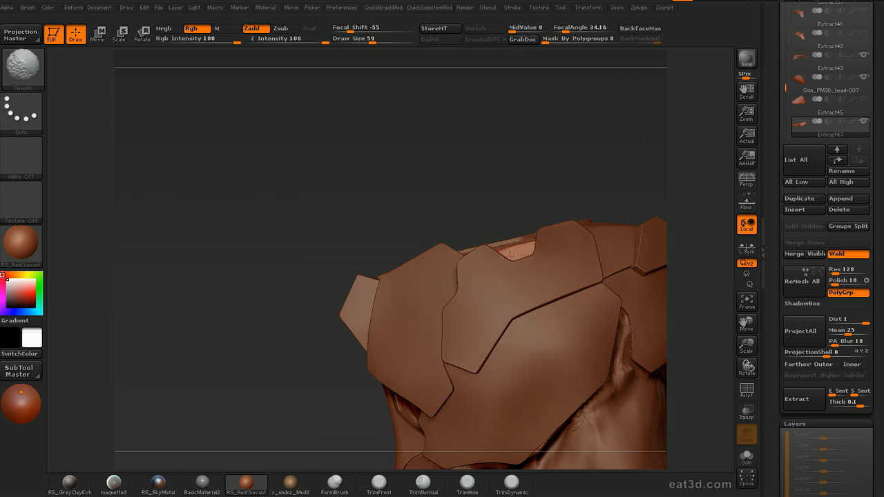
{"action": "left_click_drag", "start_coordinate": [698, 208], "coordinate": [560, 255]}
{"action": "mouse_move", "coordinate": [698, 251]}
{"action": "left_mouse_down"}
{"action": "mouse_move", "coordinate": [687, 221]}
{"action": "mouse_move", "coordinate": [414, 264]}
{"action": "left_mouse_up"}
Step: Mirror the inset panel to the other side of the head with SubTool Master
{"action": "left_click", "coordinate": [16, 372]}
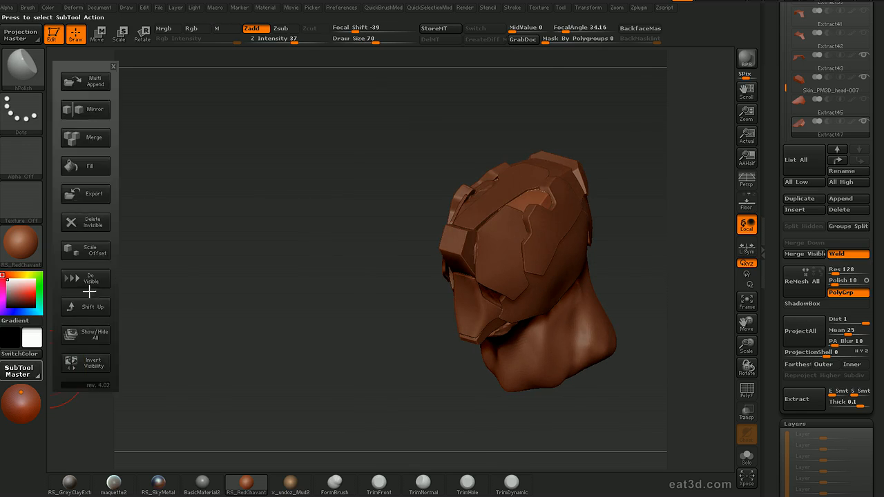
{"action": "left_click", "coordinate": [94, 109]}
{"action": "left_click", "coordinate": [381, 254]}
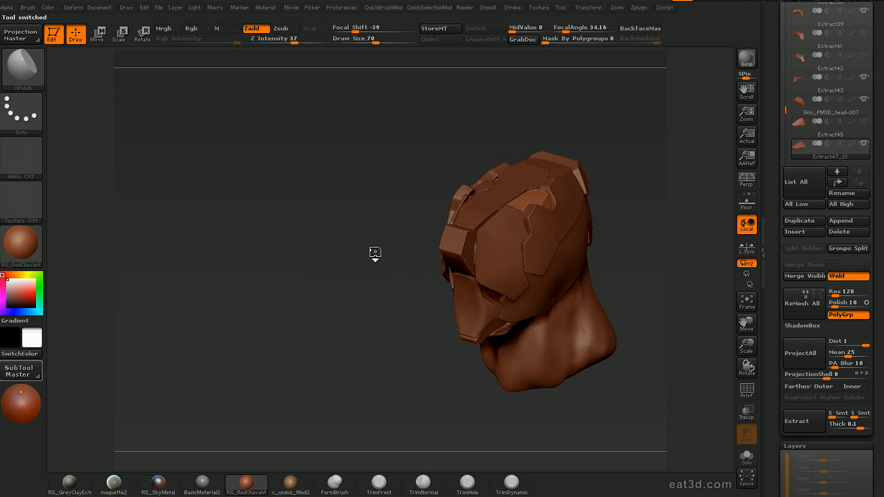
Step: Switch the model to the RS_GreyClayExt material and select the Extract11_01 subtool
{"action": "key", "text": "s"}
{"action": "left_click_drag", "start_coordinate": [661, 112], "coordinate": [654, 112]}
{"action": "mouse_move", "coordinate": [646, 128]}
{"action": "left_mouse_down"}
{"action": "mouse_move", "coordinate": [684, 150]}
{"action": "mouse_move", "coordinate": [648, 198]}
{"action": "mouse_move", "coordinate": [667, 181]}
{"action": "left_mouse_up"}
{"action": "left_click_drag", "start_coordinate": [667, 181], "coordinate": [367, 369], "text": "alt"}
{"action": "left_click", "coordinate": [64, 487]}
{"action": "left_click_drag", "start_coordinate": [304, 370], "coordinate": [358, 389]}
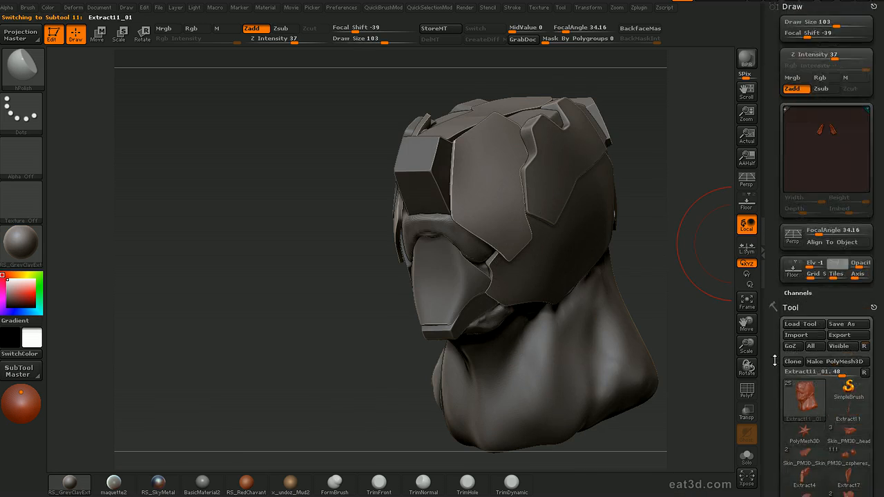
Step: Take the Extract11_01 side panels out of view and select the head-001 subtool
{"action": "mouse_move", "coordinate": [776, 361]}
{"action": "left_mouse_down"}
{"action": "mouse_move", "coordinate": [776, 272]}
{"action": "mouse_move", "coordinate": [769, 399]}
{"action": "left_mouse_up"}
{"action": "left_click", "coordinate": [874, 7]}
{"action": "left_click_drag", "start_coordinate": [775, 140], "coordinate": [770, 92]}
{"action": "left_click", "coordinate": [802, 390]}
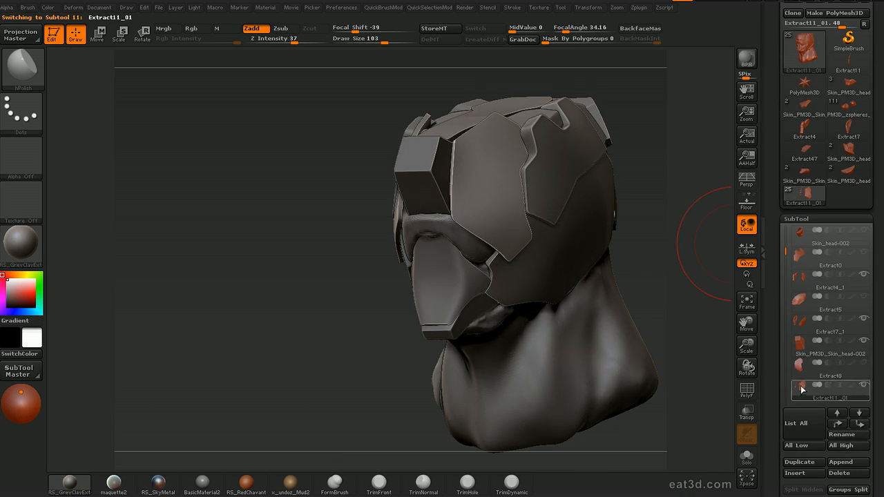
{"action": "left_click", "coordinate": [465, 242], "text": "alt"}
Step: Build up the exposed eye area of the head with the ClayTubes brush and smooth the strokes
{"action": "left_click_drag", "start_coordinate": [646, 219], "coordinate": [552, 216]}
{"action": "key", "text": "b"}
{"action": "key", "text": "c"}
{"action": "key", "text": "t"}
{"action": "mouse_move", "coordinate": [478, 164]}
{"action": "left_mouse_down"}
{"action": "mouse_move", "coordinate": [470, 216]}
{"action": "mouse_move", "coordinate": [472, 172]}
{"action": "mouse_move", "coordinate": [492, 151]}
{"action": "mouse_move", "coordinate": [487, 136]}
{"action": "left_mouse_up"}
{"action": "left_click_drag", "start_coordinate": [698, 175], "coordinate": [719, 214]}
{"action": "mouse_move", "coordinate": [483, 141]}
{"action": "left_mouse_down", "text": "shift"}
{"action": "mouse_move", "coordinate": [489, 184]}
{"action": "mouse_move", "coordinate": [454, 207]}
{"action": "mouse_move", "coordinate": [486, 181]}
{"action": "mouse_move", "coordinate": [481, 215]}
{"action": "mouse_move", "coordinate": [508, 131]}
{"action": "left_mouse_up", "text": "shift"}
Step: Define the folds around the eye area beneath the top panel with the Standard and Dam_Standard brushes
{"action": "key", "text": "b"}
{"action": "key", "text": "s"}
{"action": "key", "text": "t"}
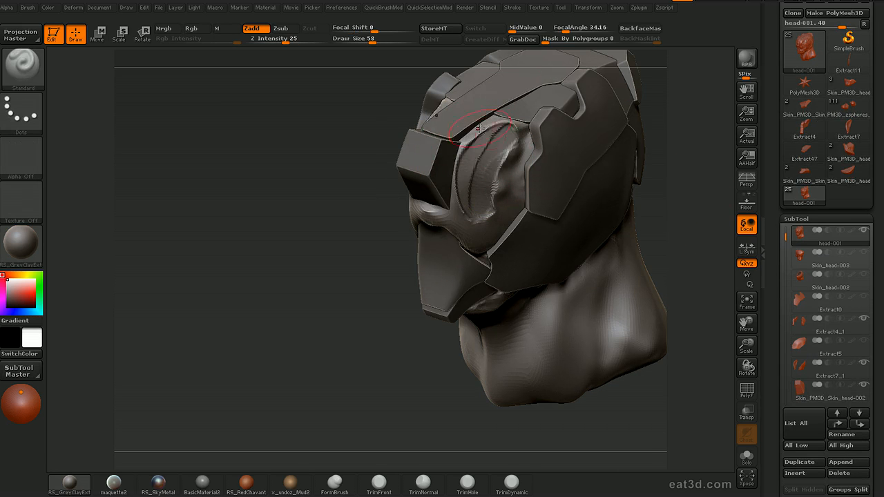
{"action": "key", "text": "b"}
{"action": "key", "text": "d"}
{"action": "key", "text": "s"}
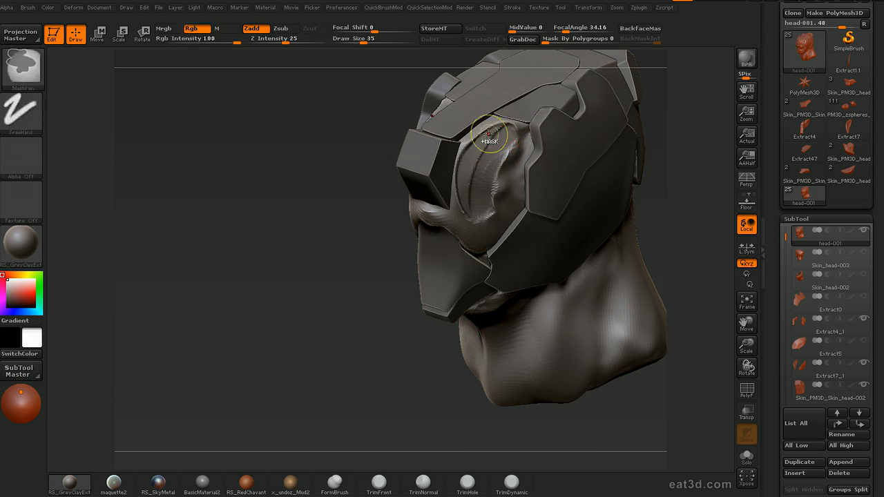
{"action": "mouse_move", "coordinate": [662, 111]}
{"action": "left_mouse_down"}
{"action": "mouse_move", "coordinate": [681, 161]}
{"action": "mouse_move", "coordinate": [706, 134]}
{"action": "mouse_move", "coordinate": [663, 138]}
{"action": "left_mouse_up"}
Step: Fill the eye socket and cheek with ClayTubes strokes and smooth them into a continuous surface
{"action": "key", "text": "b"}
{"action": "key", "text": "c"}
{"action": "key", "text": "t"}
{"action": "left_click_drag", "start_coordinate": [471, 153], "coordinate": [470, 206]}
{"action": "mouse_move", "coordinate": [500, 165]}
{"action": "left_mouse_down"}
{"action": "mouse_move", "coordinate": [481, 227]}
{"action": "mouse_move", "coordinate": [504, 226]}
{"action": "left_mouse_up"}
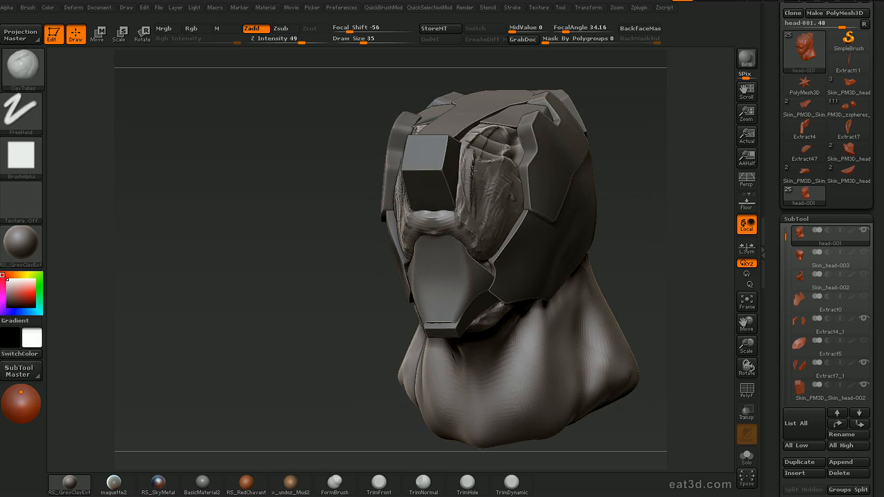
{"action": "left_click_drag", "start_coordinate": [487, 169], "coordinate": [473, 210]}
{"action": "mouse_move", "coordinate": [486, 165]}
{"action": "left_mouse_down", "text": "shift"}
{"action": "mouse_move", "coordinate": [499, 186]}
{"action": "mouse_move", "coordinate": [485, 233]}
{"action": "left_mouse_up", "text": "shift"}
Step: Raise the bridge below the forehead block and the rim beside the muzzle panel with the Standard brush
{"action": "left_click_drag", "start_coordinate": [626, 132], "coordinate": [663, 104]}
{"action": "key", "text": "b"}
{"action": "key", "text": "s"}
{"action": "key", "text": "t"}
{"action": "mouse_move", "coordinate": [446, 216]}
{"action": "left_mouse_down"}
{"action": "mouse_move", "coordinate": [470, 233]}
{"action": "mouse_move", "coordinate": [457, 228]}
{"action": "left_mouse_up"}
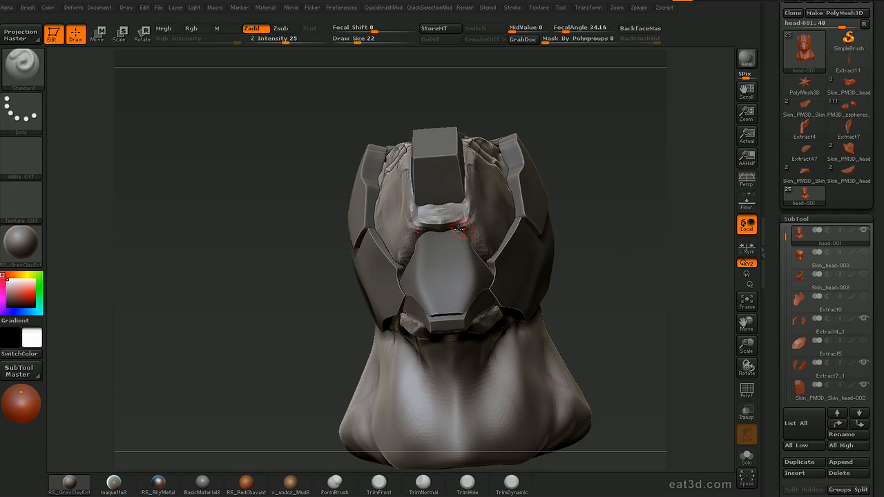
{"action": "left_click_drag", "start_coordinate": [613, 224], "coordinate": [483, 238]}
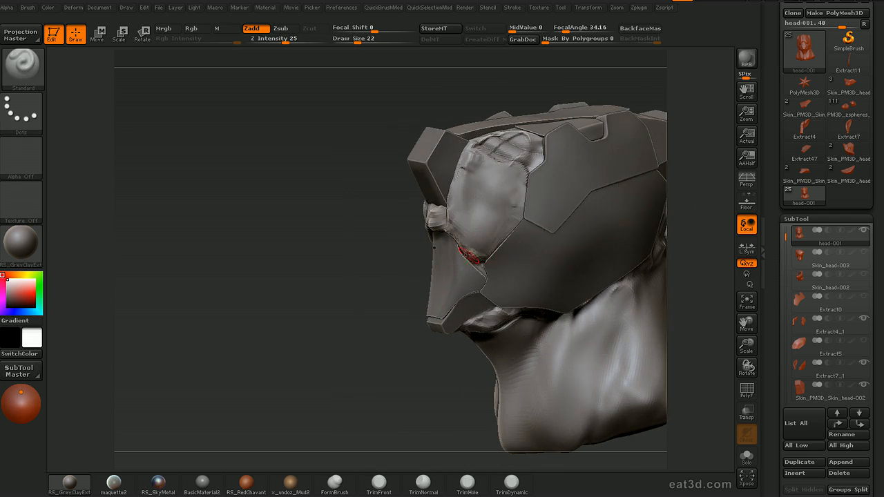
Step: Adjust the cheek and bridge with the Move brush, smooth the surface and subdivide the head geometry
{"action": "key", "text": "b"}
{"action": "key", "text": "m"}
{"action": "key", "text": "v"}
{"action": "left_click_drag", "start_coordinate": [678, 181], "coordinate": [700, 178]}
{"action": "left_click_drag", "start_coordinate": [484, 188], "coordinate": [473, 218], "text": "shift"}
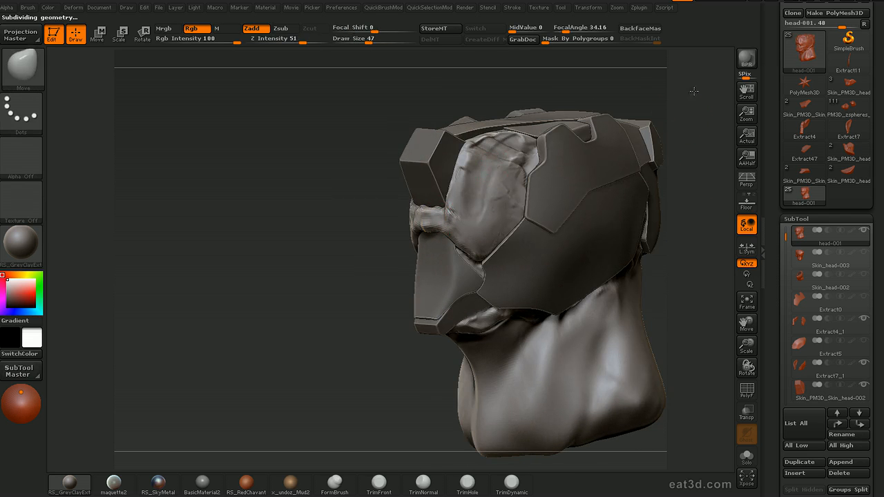
Step: Refine the face surface beside the forehead block with the hPolish and Move brushes
{"action": "left_click_drag", "start_coordinate": [695, 91], "coordinate": [715, 80]}
{"action": "key", "text": "b"}
{"action": "key", "text": "h"}
{"action": "key", "text": "p"}
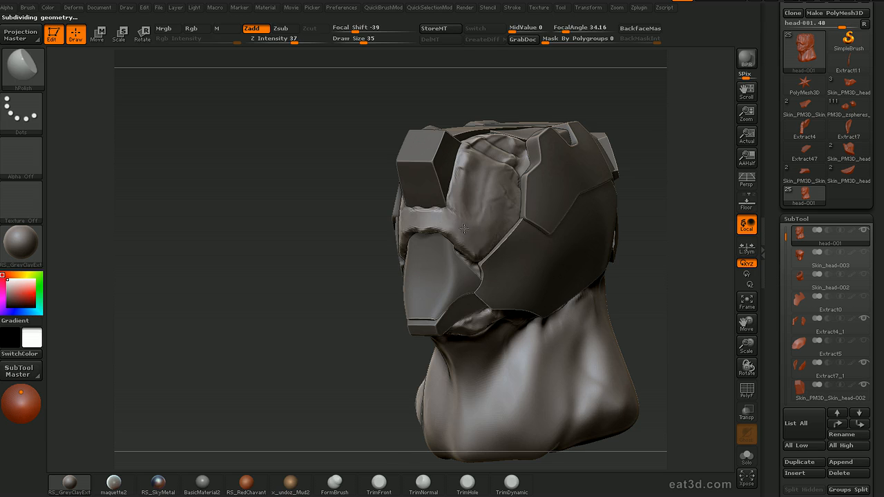
{"action": "key", "text": "b"}
{"action": "key", "text": "m"}
{"action": "key", "text": "v"}
{"action": "left_click_drag", "start_coordinate": [452, 209], "coordinate": [478, 197]}
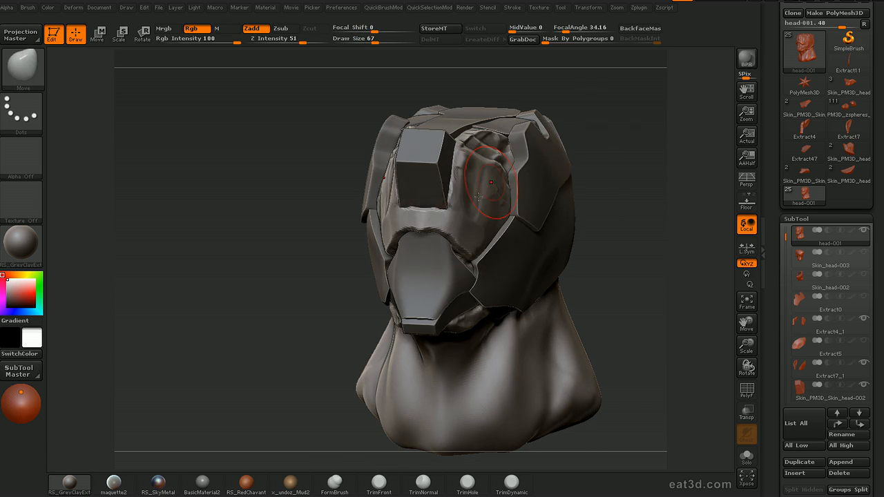
Step: Carve a crisp crease into the head along the forehead block's lower edge with the Dam_Standard brush
{"action": "key", "text": "b"}
{"action": "key", "text": "d"}
{"action": "key", "text": "s"}
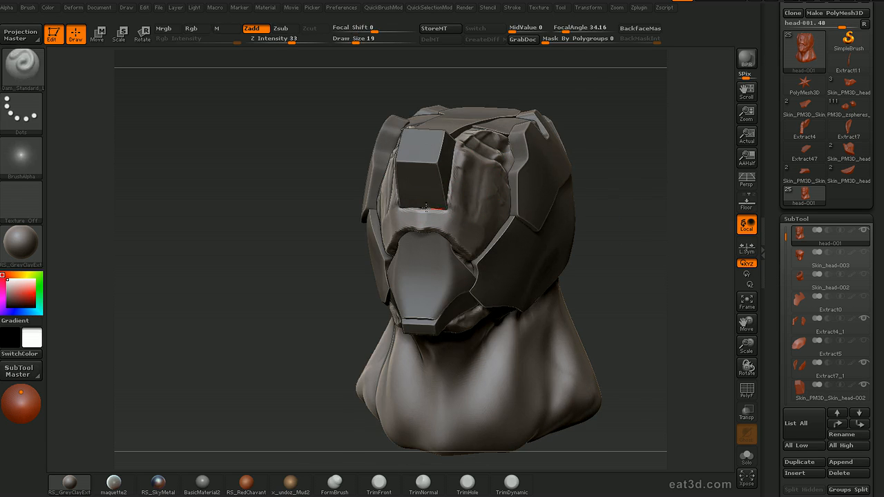
{"action": "key", "text": "ctrl"}
{"action": "mouse_move", "coordinate": [600, 101]}
{"action": "left_mouse_down"}
{"action": "mouse_move", "coordinate": [624, 107]}
{"action": "mouse_move", "coordinate": [456, 205]}
{"action": "left_mouse_up"}
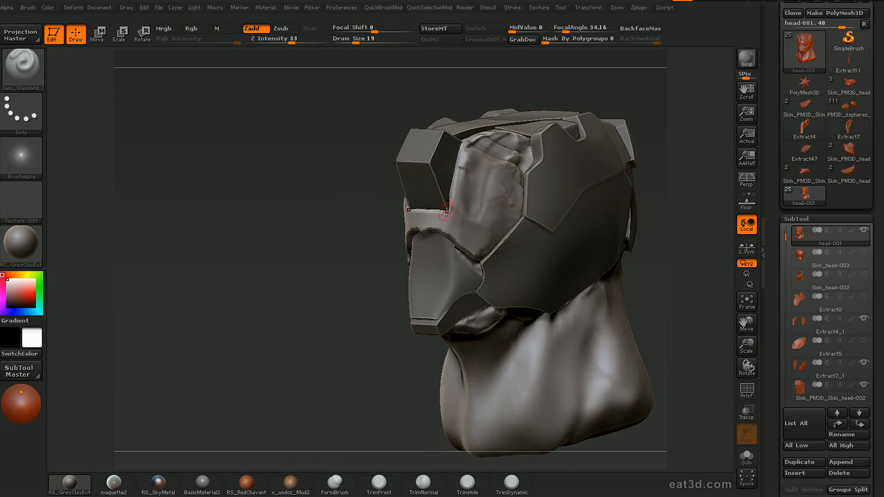
{"action": "mouse_move", "coordinate": [377, 223]}
{"action": "left_mouse_down"}
{"action": "mouse_move", "coordinate": [605, 124]}
{"action": "mouse_move", "coordinate": [561, 133]}
{"action": "left_mouse_up"}
Step: Smooth and flatten the bridge edge above the muzzle panel with the hPolish brush
{"action": "key", "text": "b"}
{"action": "key", "text": "h"}
{"action": "key", "text": "p"}
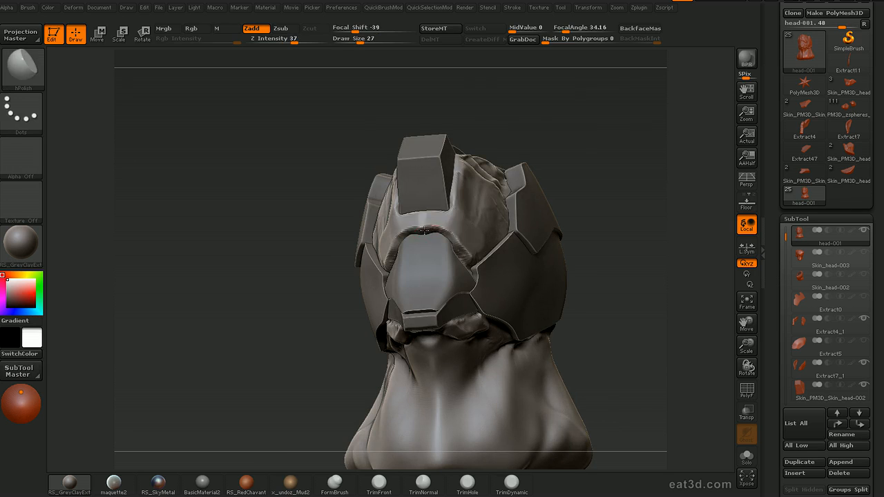
{"action": "left_click_drag", "start_coordinate": [417, 233], "coordinate": [440, 231], "text": "shift"}
{"action": "key", "text": "bracketright"}
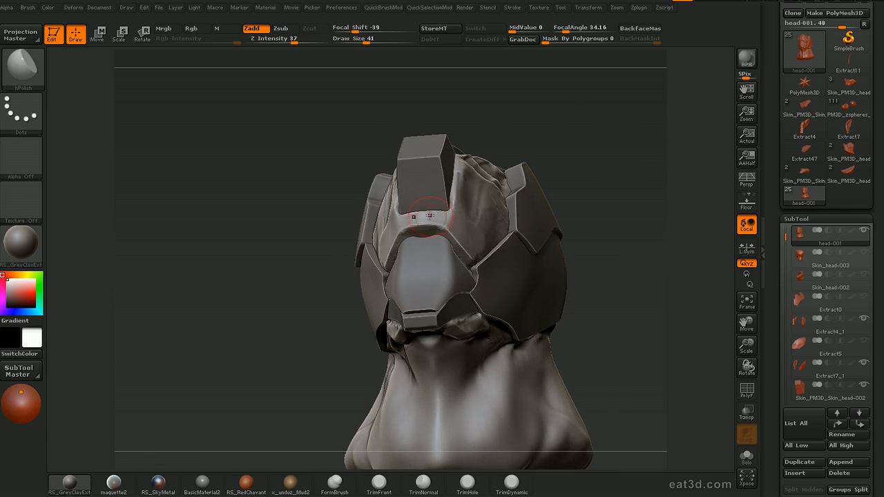
Step: Flatten the face beside and behind the forehead block with hPolish, using ghost transparency to reach the covered area
{"action": "left_click_drag", "start_coordinate": [570, 136], "coordinate": [487, 152]}
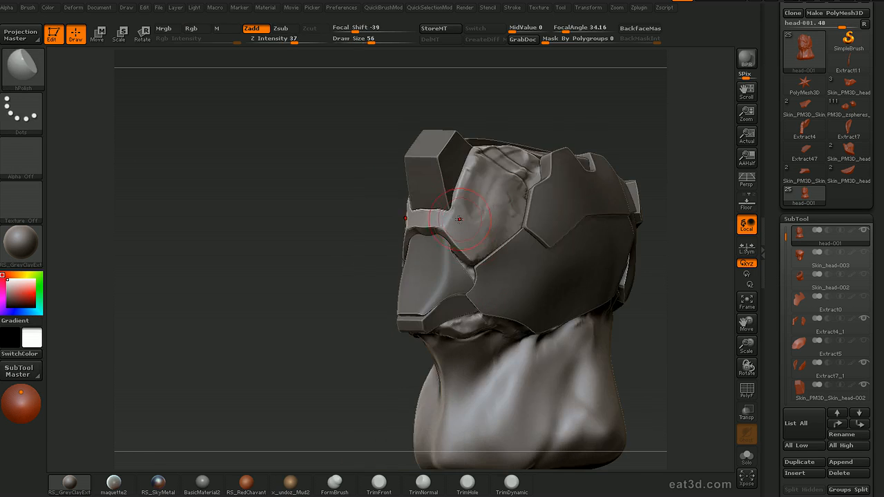
{"action": "right_click_drag", "start_coordinate": [480, 164], "coordinate": [460, 201]}
{"action": "left_click_drag", "start_coordinate": [460, 201], "coordinate": [430, 181], "text": "shift"}
{"action": "right_click_drag", "start_coordinate": [425, 163], "coordinate": [451, 195]}
{"action": "key", "text": "t"}
{"action": "key", "text": "bracketleft"}
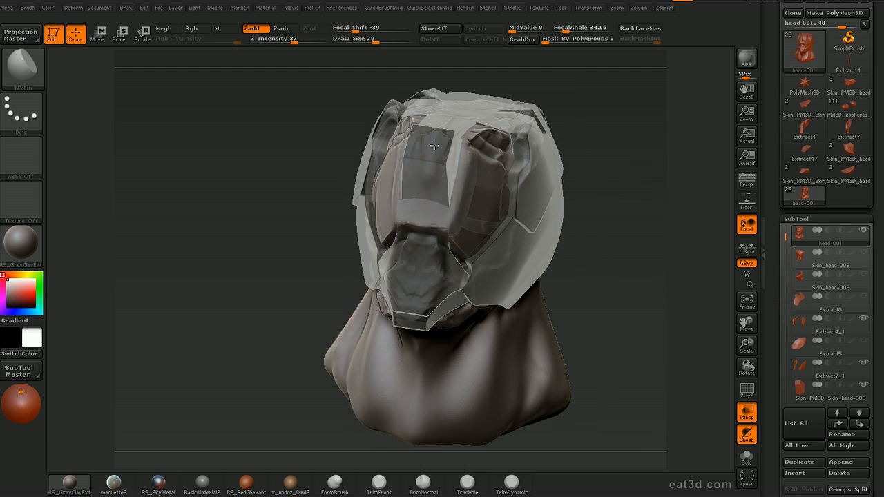
{"action": "left_click_drag", "start_coordinate": [429, 186], "coordinate": [431, 192], "text": "shift"}
Step: Turn off transparency and polish the cheek into a broad flat plane up to the surrounding side panels
{"action": "key", "text": "t"}
{"action": "right_click_drag", "start_coordinate": [525, 172], "coordinate": [468, 160]}
{"action": "key", "text": "bracketright"}
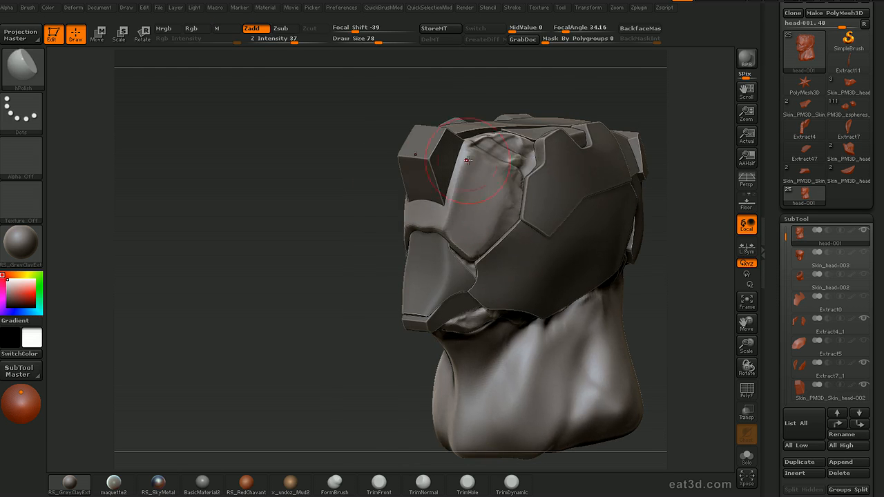
{"action": "left_click_drag", "start_coordinate": [501, 212], "coordinate": [483, 207], "text": "shift"}
{"action": "right_click_drag", "start_coordinate": [501, 201], "coordinate": [622, 48]}
{"action": "right_click_drag", "start_coordinate": [488, 182], "coordinate": [452, 221]}
{"action": "key", "text": "bracketright"}
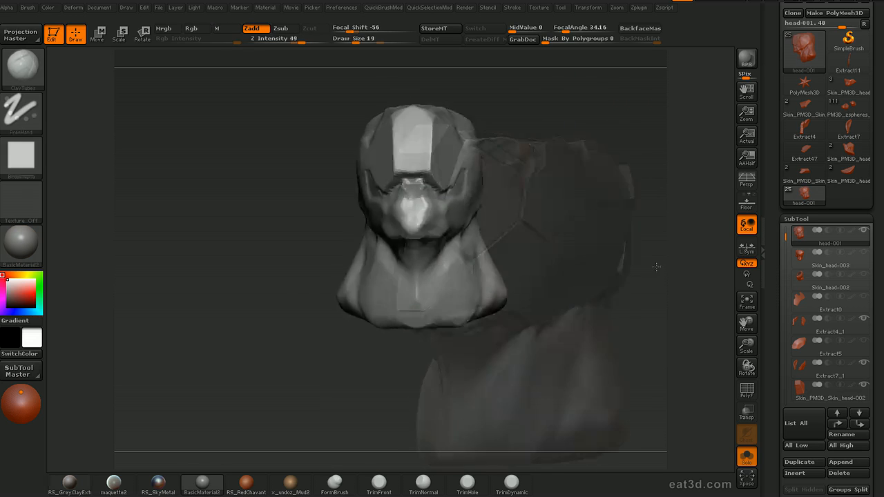
Step: Clip a duplicate of the head down to its front face section with ClipCurve and remesh the result
{"action": "mouse_move", "coordinate": [677, 262]}
{"action": "left_mouse_down"}
{"action": "mouse_move", "coordinate": [614, 261]}
{"action": "mouse_move", "coordinate": [636, 288]}
{"action": "mouse_move", "coordinate": [769, 119]}
{"action": "left_mouse_up"}
{"action": "left_click_drag", "start_coordinate": [691, 166], "coordinate": [667, 229], "text": "shift"}
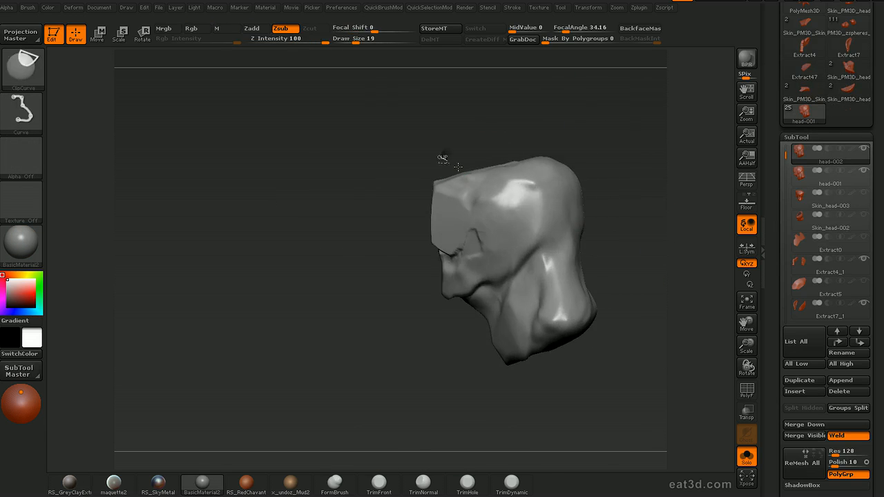
{"action": "left_click_drag", "start_coordinate": [464, 355], "coordinate": [492, 158], "text": "ctrl+shift"}
{"action": "left_click_drag", "start_coordinate": [507, 260], "coordinate": [410, 273], "text": "ctrl+shift"}
{"action": "mouse_move", "coordinate": [593, 219]}
{"action": "left_mouse_down"}
{"action": "mouse_move", "coordinate": [569, 213]}
{"action": "mouse_move", "coordinate": [612, 173]}
{"action": "left_mouse_up"}
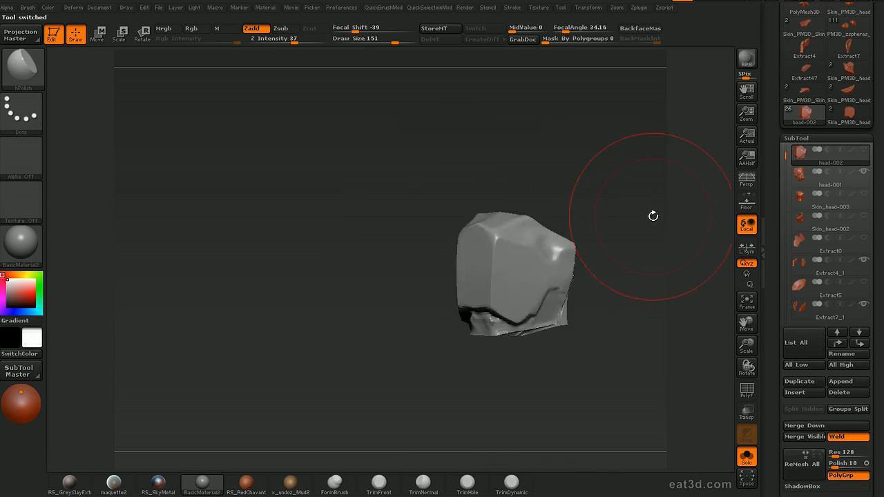
{"action": "left_click_drag", "start_coordinate": [651, 214], "coordinate": [644, 208]}
Step: Show the armour panels again, hide the original head-001 and select the remeshed face piece Skin_PM3D_head-002
{"action": "left_click_drag", "start_coordinate": [786, 155], "coordinate": [789, 300]}
{"action": "left_click", "coordinate": [814, 222]}
{"action": "key", "text": "alt+s"}
{"action": "left_click_drag", "start_coordinate": [683, 327], "coordinate": [677, 363], "text": "alt"}
{"action": "left_click", "coordinate": [528, 244], "text": "alt"}
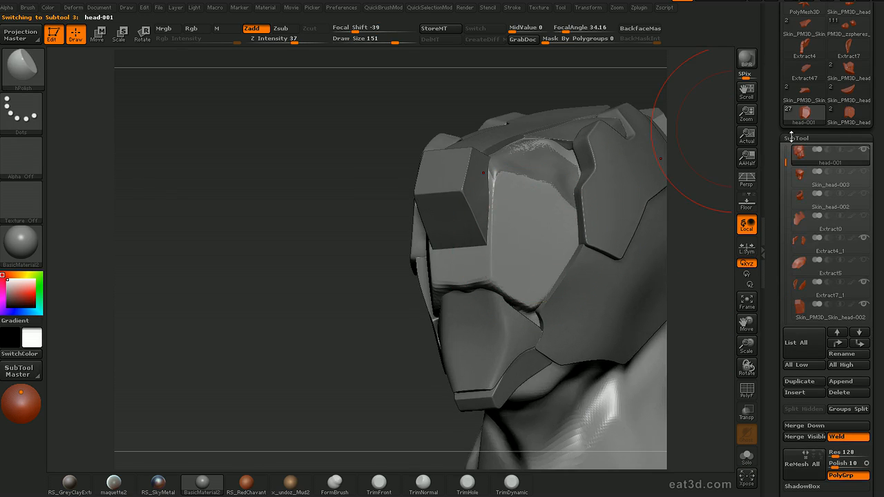
{"action": "left_click_drag", "start_coordinate": [786, 161], "coordinate": [795, 304]}
{"action": "left_click", "coordinate": [810, 208]}
{"action": "left_click_drag", "start_coordinate": [710, 296], "coordinate": [707, 271], "text": "alt"}
Step: Sharpen the planes of the remeshed face piece beside the forehead block with the hPolish brush
{"action": "mouse_move", "coordinate": [708, 271]}
{"action": "left_mouse_down"}
{"action": "mouse_move", "coordinate": [691, 272]}
{"action": "mouse_move", "coordinate": [677, 239]}
{"action": "mouse_move", "coordinate": [622, 186]}
{"action": "mouse_move", "coordinate": [678, 93]}
{"action": "mouse_move", "coordinate": [550, 193]}
{"action": "left_mouse_up"}
{"action": "key", "text": "ctrl+z"}
{"action": "key", "text": "["}
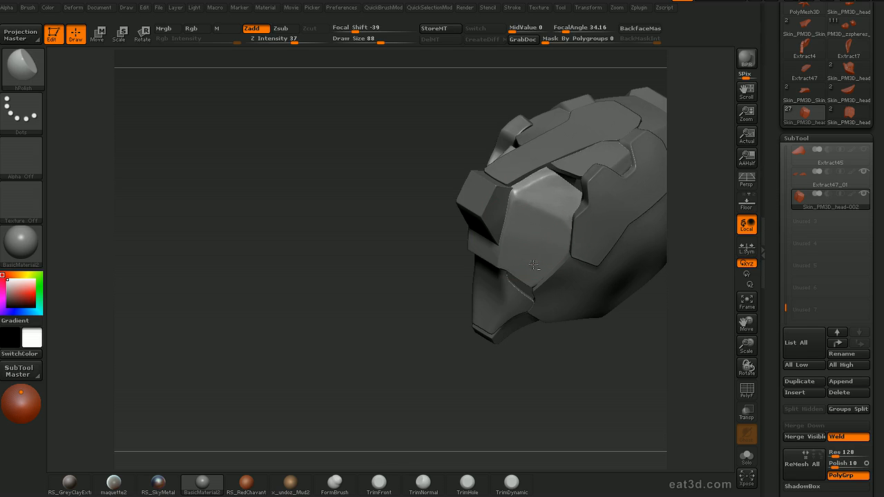
{"action": "mouse_move", "coordinate": [503, 354]}
{"action": "left_mouse_down"}
{"action": "mouse_move", "coordinate": [574, 210]}
{"action": "mouse_move", "coordinate": [545, 202]}
{"action": "left_mouse_up"}
{"action": "key", "text": "s"}
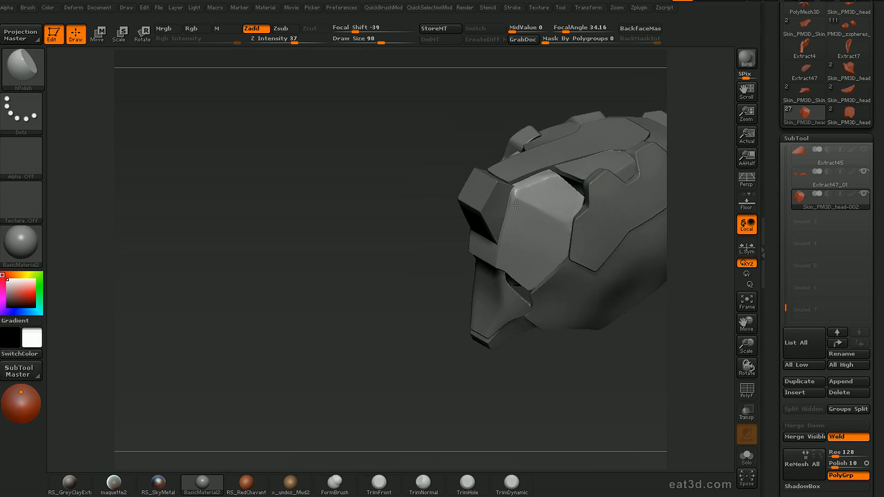
{"action": "left_click_drag", "start_coordinate": [534, 279], "coordinate": [511, 225]}
Step: Trim the upper and outer sides of the face piece with straight ClipCurve cuts
{"action": "left_click_drag", "start_coordinate": [461, 221], "coordinate": [552, 176], "text": "ctrl+shift"}
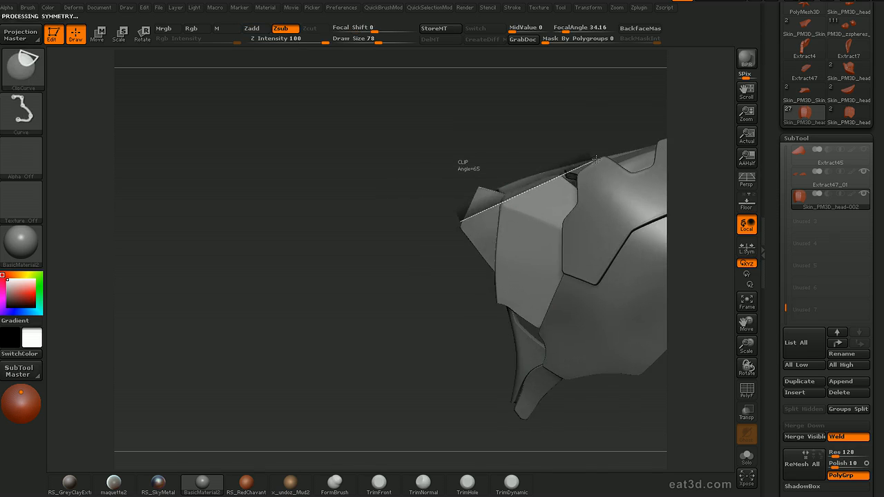
{"action": "left_click_drag", "start_coordinate": [395, 183], "coordinate": [478, 219]}
{"action": "mouse_move", "coordinate": [701, 148]}
{"action": "left_mouse_down"}
{"action": "mouse_move", "coordinate": [693, 95]}
{"action": "mouse_move", "coordinate": [686, 116]}
{"action": "mouse_move", "coordinate": [698, 116]}
{"action": "left_mouse_up"}
{"action": "left_click_drag", "start_coordinate": [511, 195], "coordinate": [590, 281], "text": "ctrl+shift"}
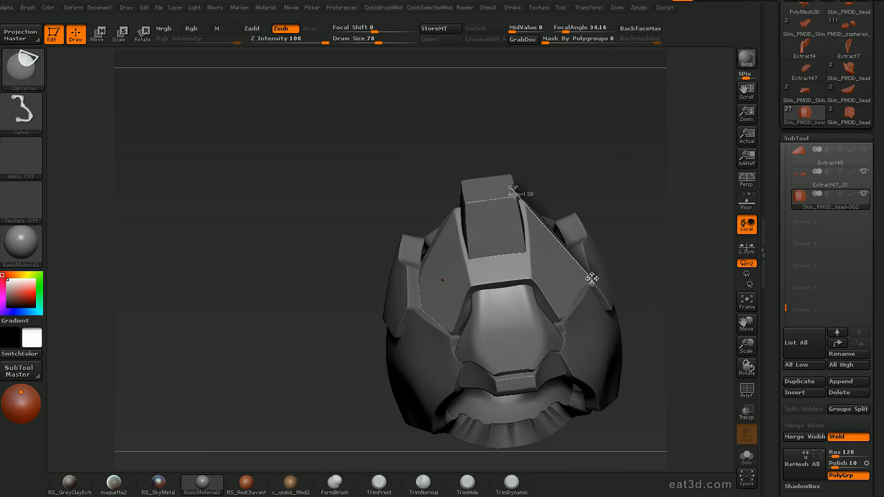